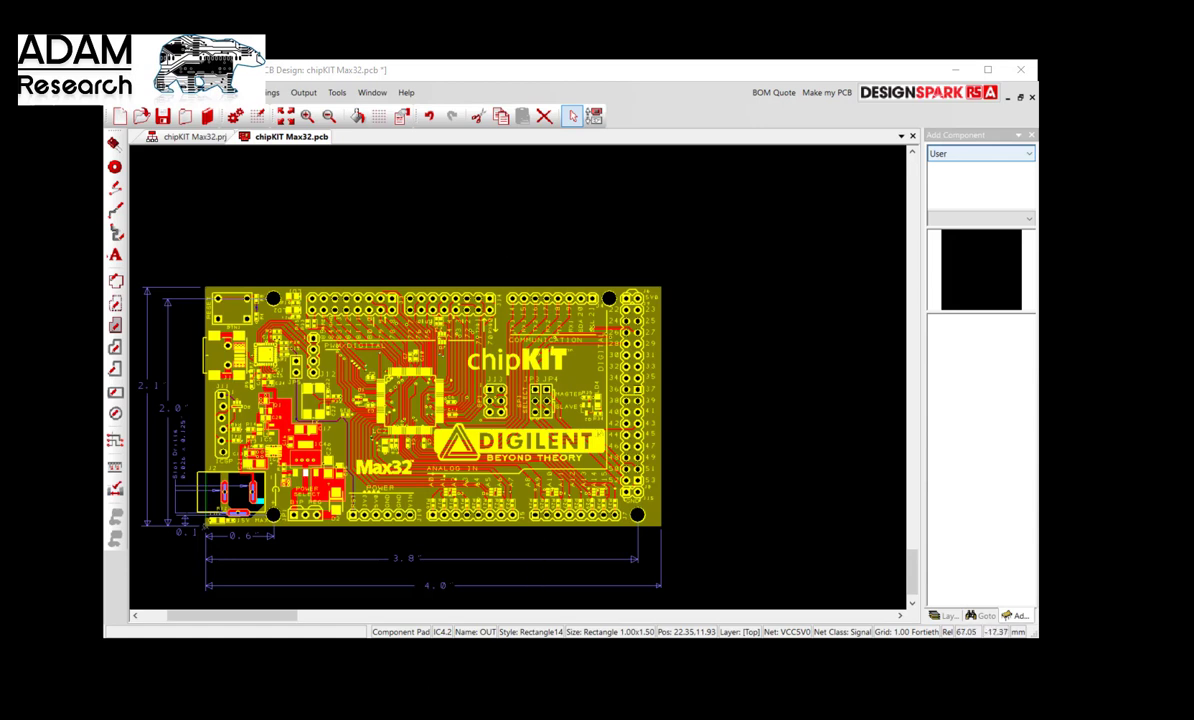
Step: Switch to the browser's chipKIT Max32 product page, view the board photo and place the window beside the PCB design
{"action": "left_click", "coordinate": [640, 655]}
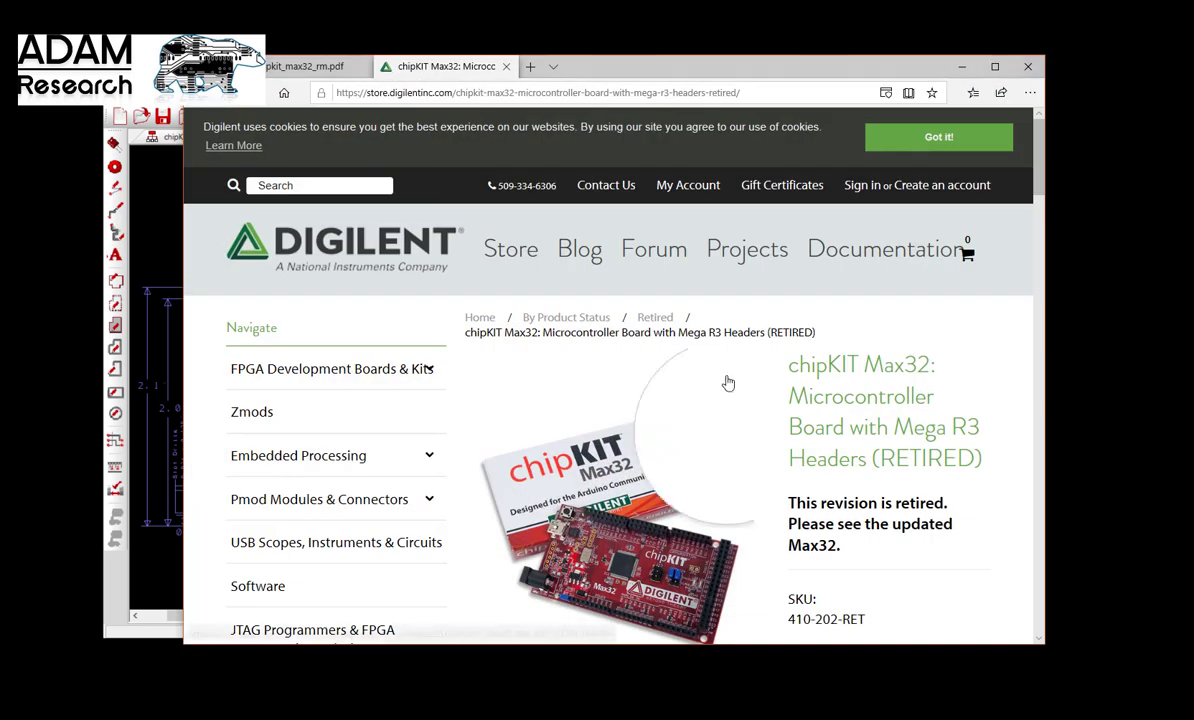
{"action": "scroll", "coordinate": [608, 440], "scroll_direction": "down", "scroll_amount": 1}
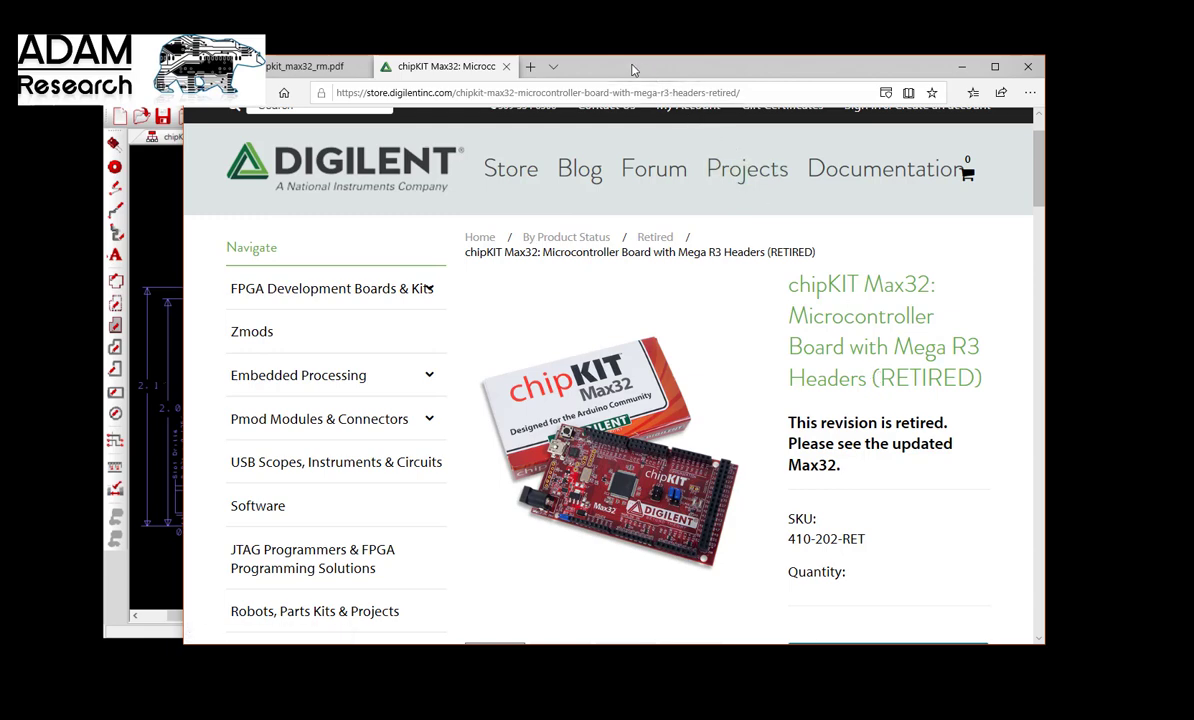
{"action": "left_click_drag", "start_coordinate": [631, 72], "coordinate": [947, 62]}
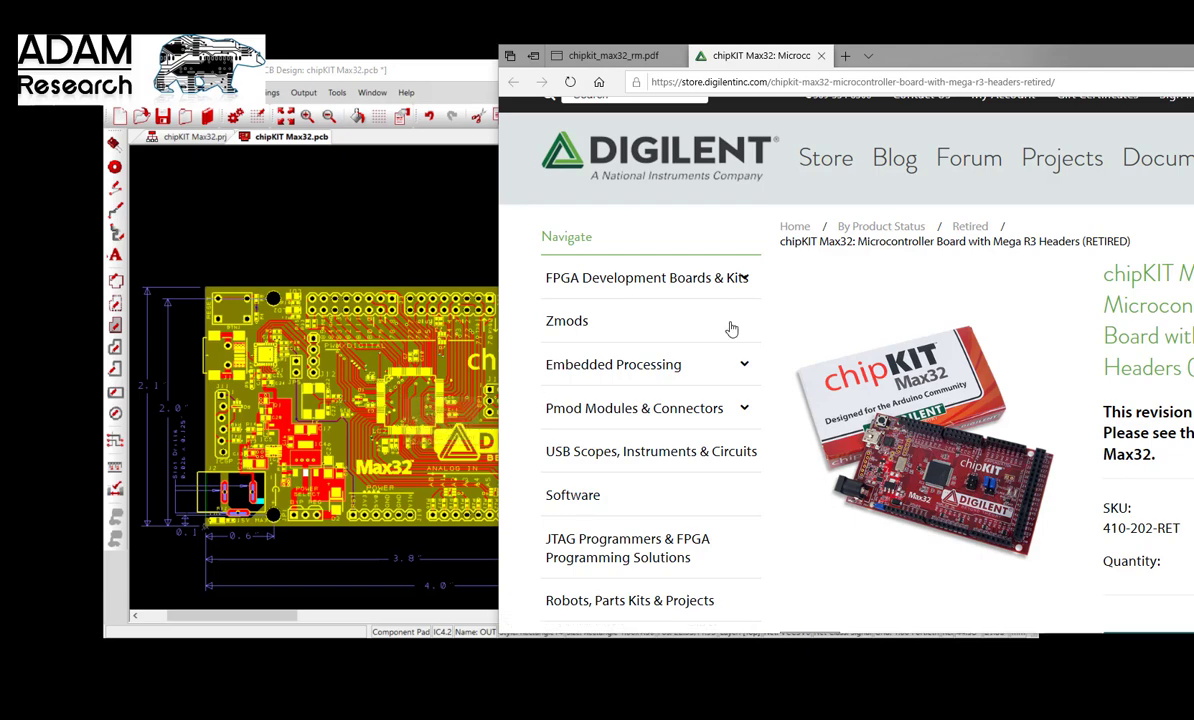
{"action": "left_click", "coordinate": [435, 71]}
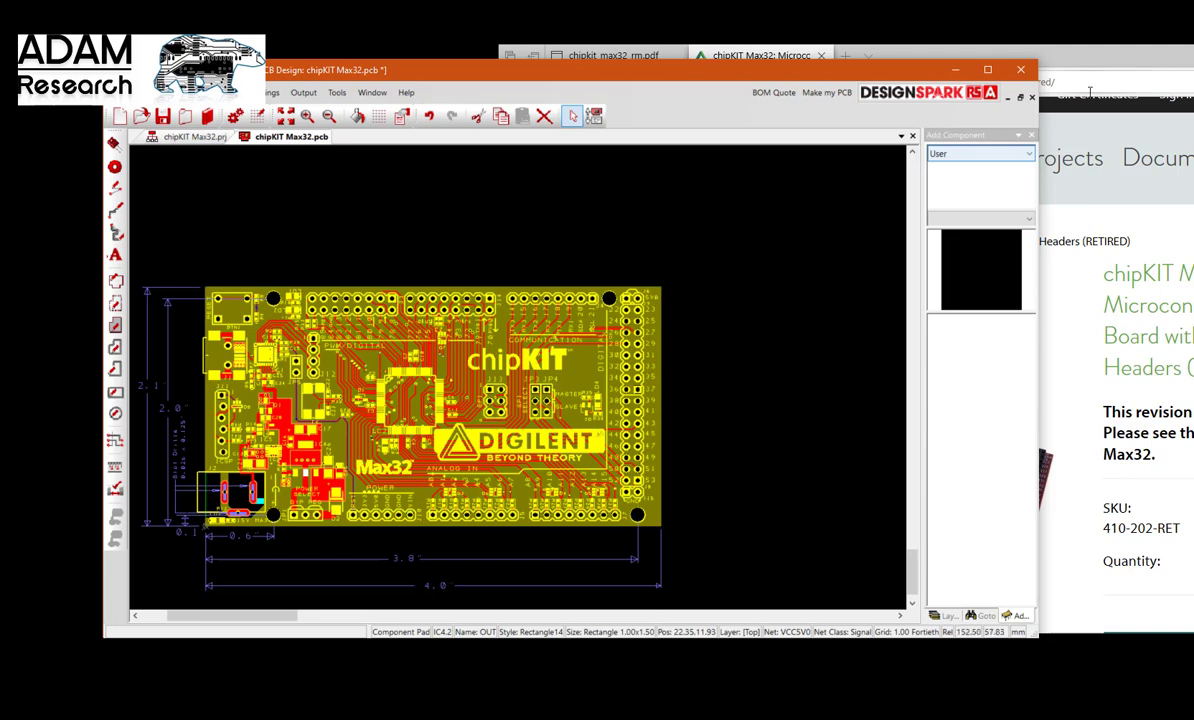
{"action": "left_click", "coordinate": [1090, 59]}
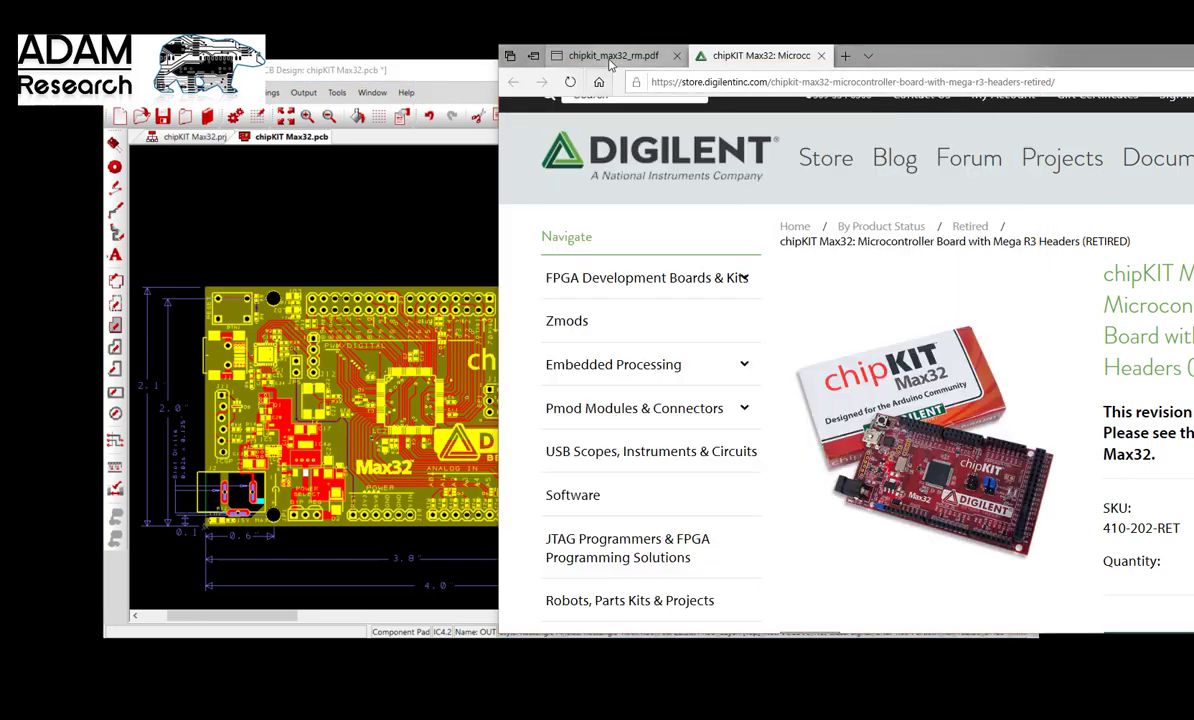
Step: Open the chipkit_max32_rm.pdf reference manual and read through its hardware overview and the numbered component descriptions
{"action": "left_click", "coordinate": [613, 55]}
{"action": "left_click_drag", "start_coordinate": [924, 64], "coordinate": [682, 53]}
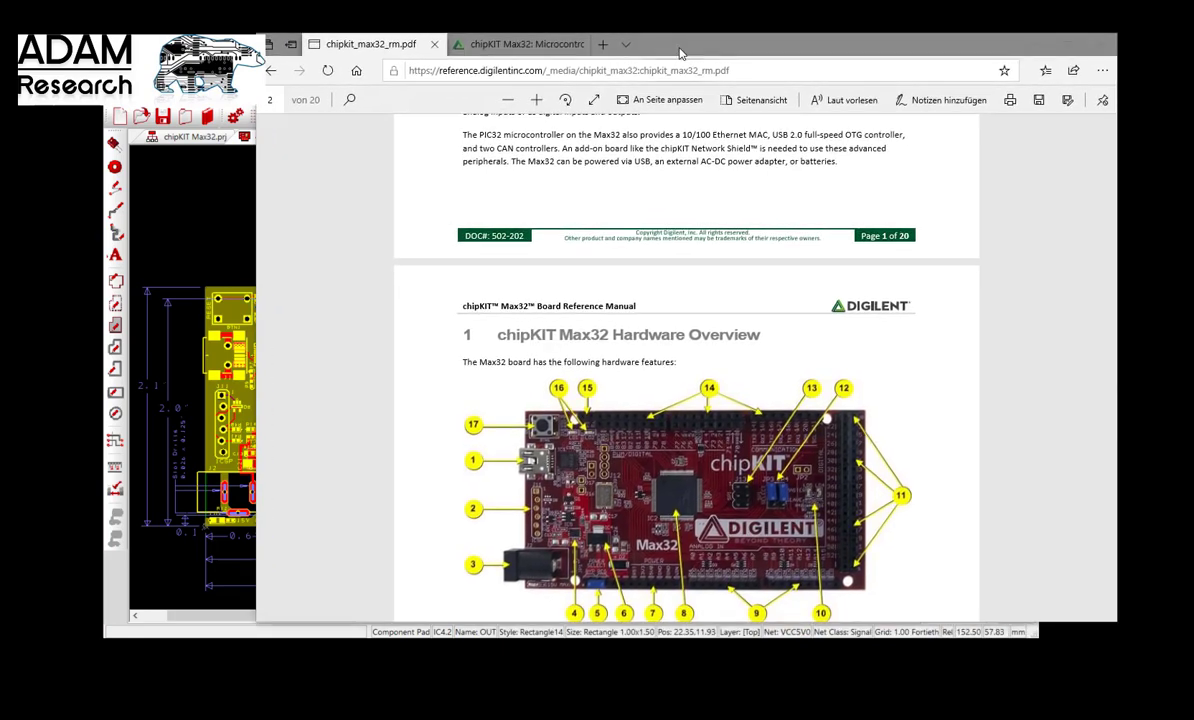
{"action": "scroll", "coordinate": [687, 368], "scroll_direction": "down", "scroll_amount": 3}
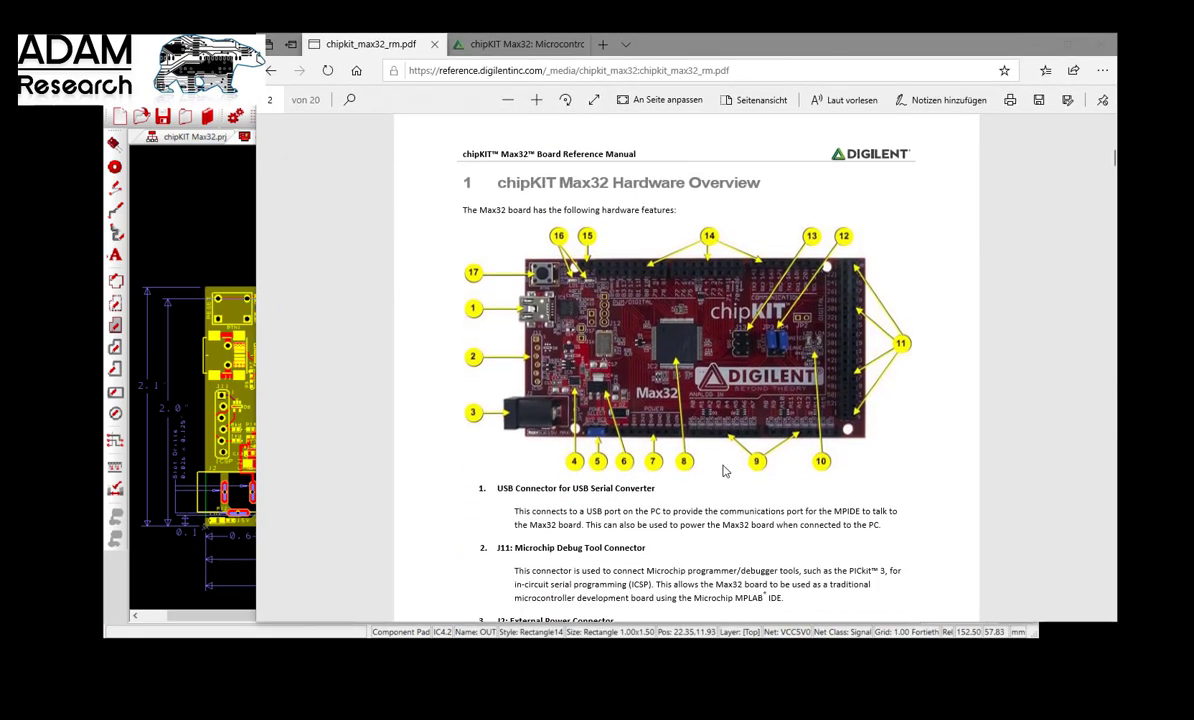
{"action": "scroll", "coordinate": [715, 467], "scroll_direction": "down", "scroll_amount": 10}
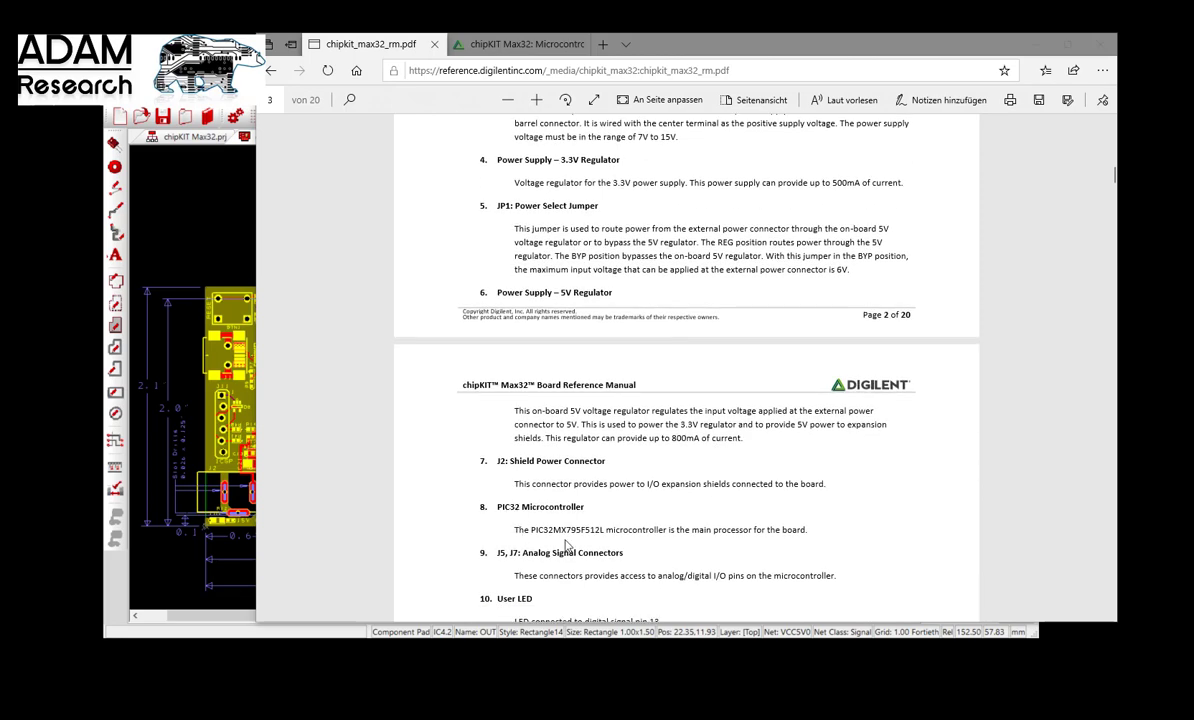
{"action": "scroll", "coordinate": [770, 537], "scroll_direction": "up", "scroll_amount": 10}
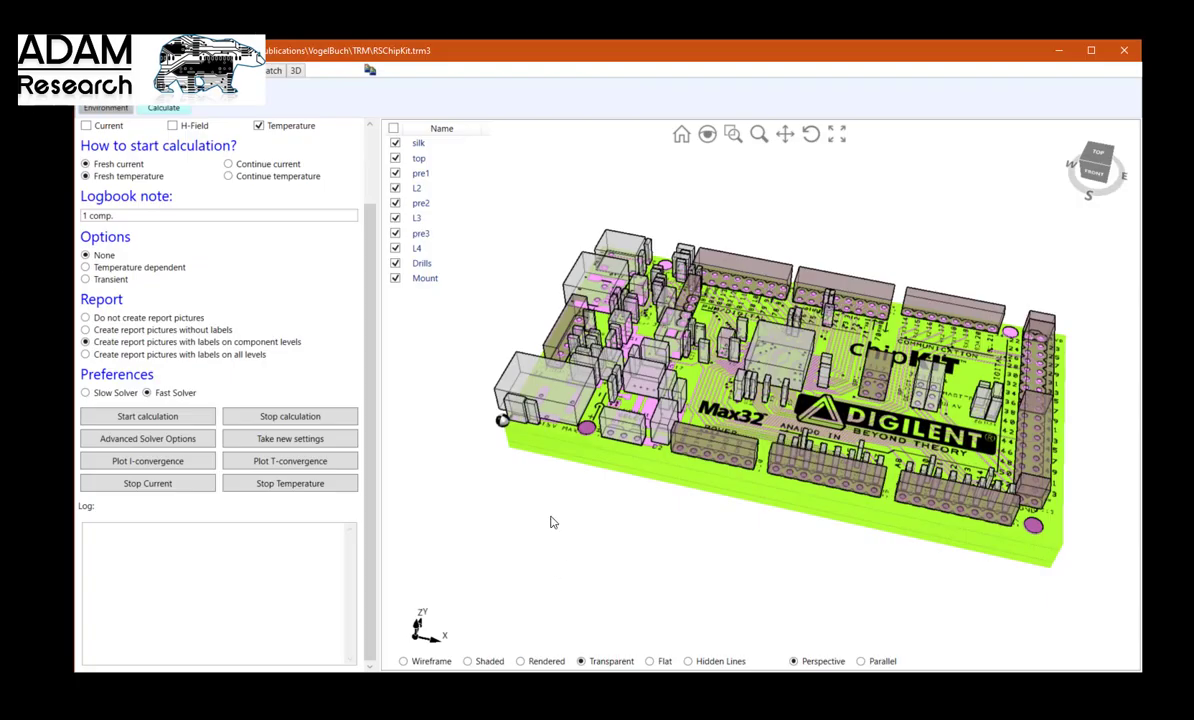
Step: Switch to the RSChipKit.trm3 thermal model in TRM, examine the board in 3D and select IC2 to show its properties
{"action": "scroll", "coordinate": [545, 458], "scroll_direction": "up", "scroll_amount": 2}
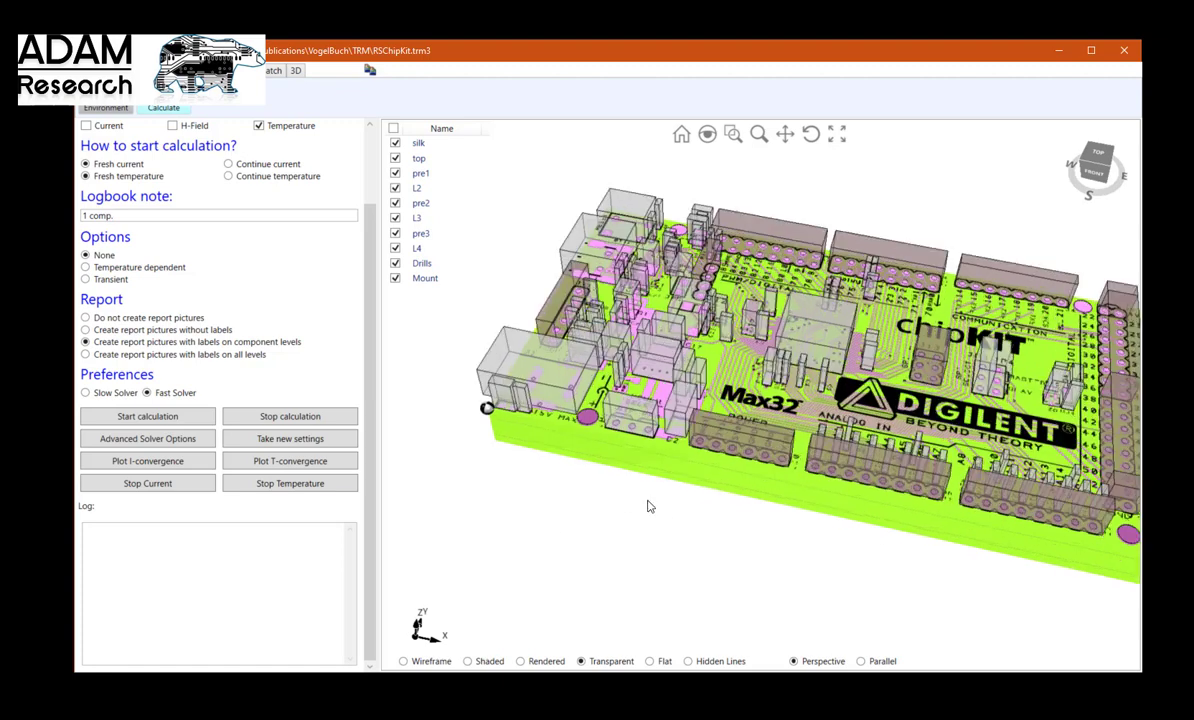
{"action": "scroll", "coordinate": [674, 503], "scroll_direction": "down", "scroll_amount": 2}
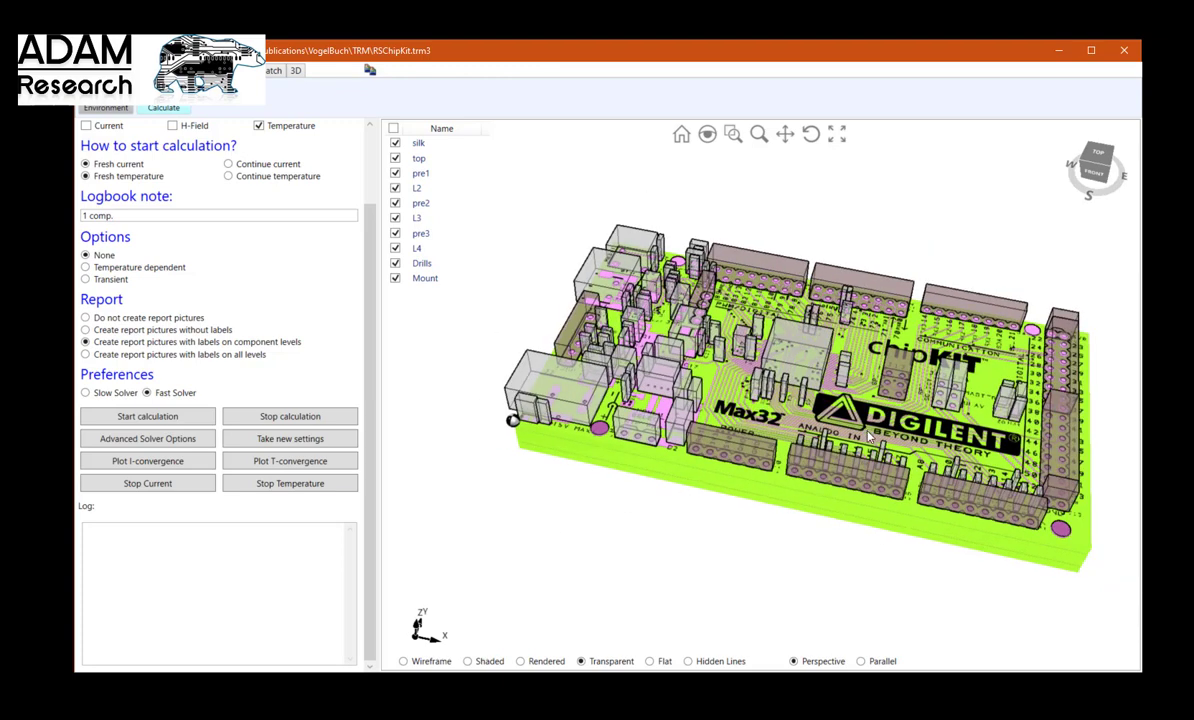
{"action": "mouse_move", "coordinate": [778, 440]}
{"action": "left_mouse_down"}
{"action": "mouse_move", "coordinate": [800, 298]}
{"action": "mouse_move", "coordinate": [790, 262]}
{"action": "mouse_move", "coordinate": [809, 256]}
{"action": "mouse_move", "coordinate": [792, 428]}
{"action": "left_mouse_up"}
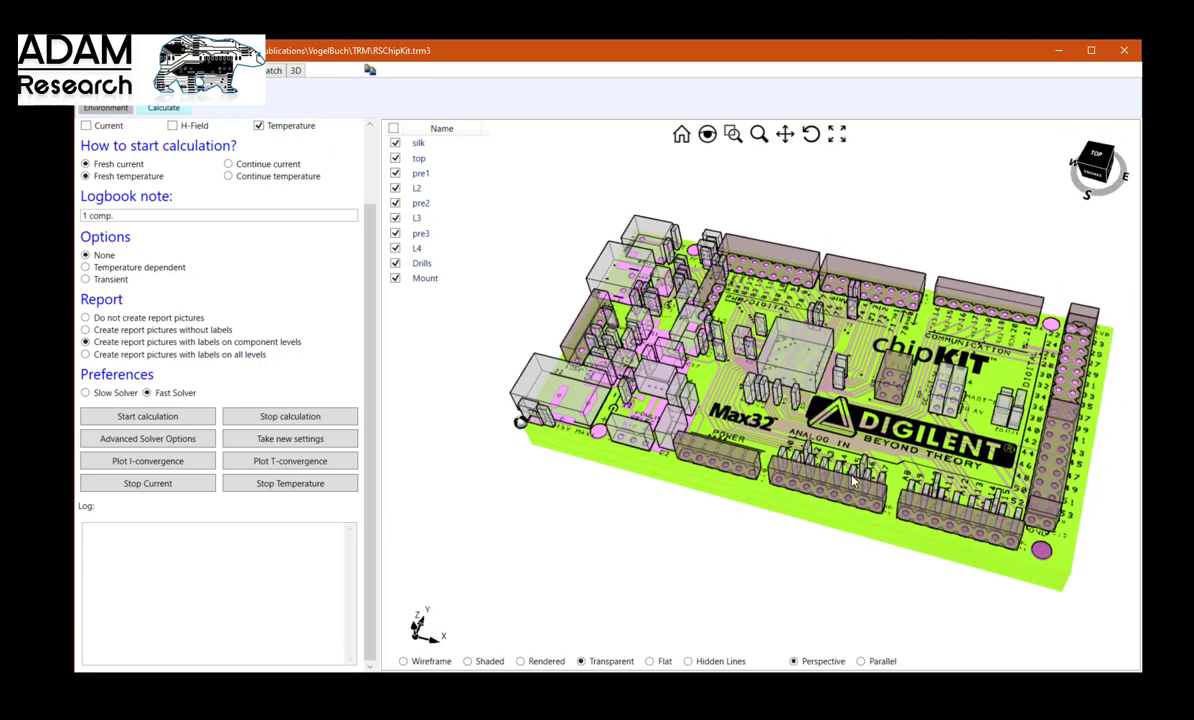
{"action": "left_click", "coordinate": [790, 349]}
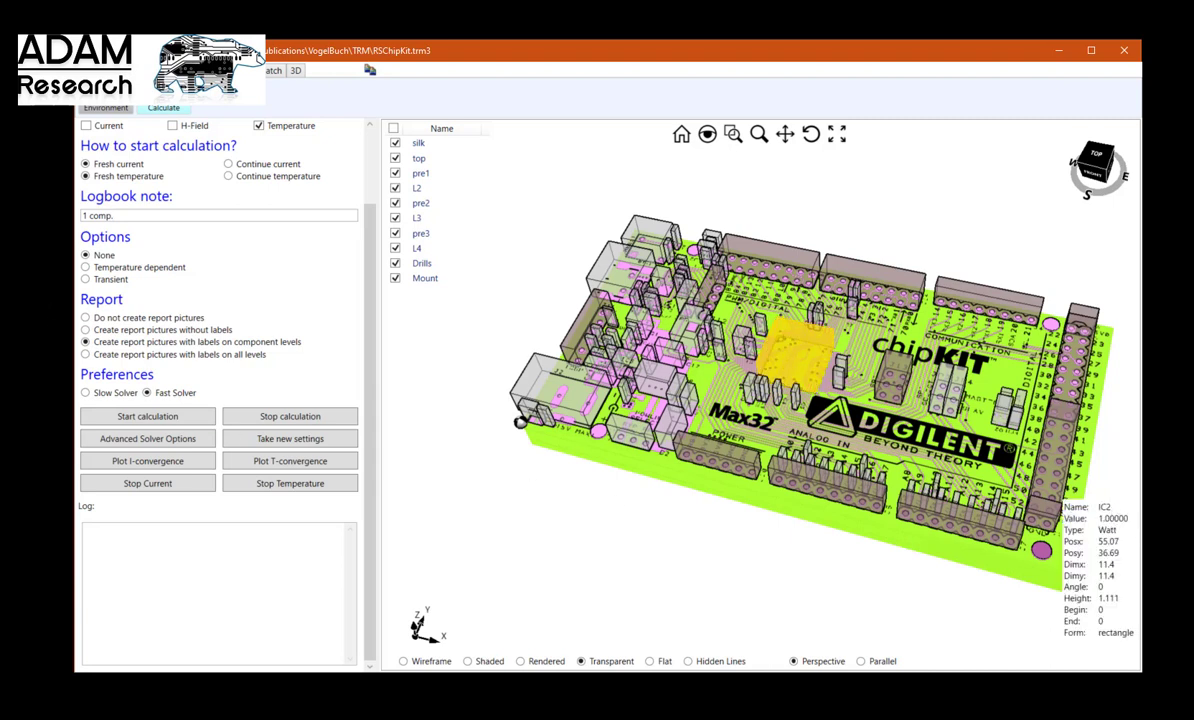
Step: Hide the silk, top, pre1, L2, pre2 and pre3 layers and the mounted components in the 3D model
{"action": "left_click", "coordinate": [395, 173]}
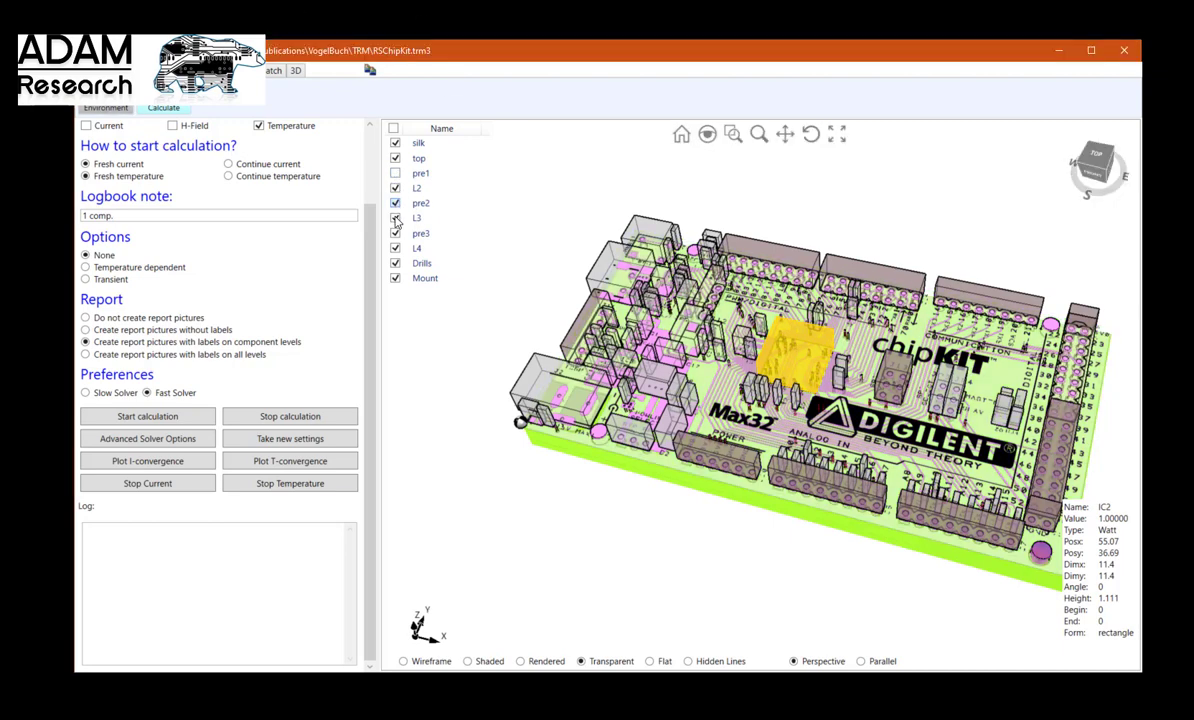
{"action": "left_click", "coordinate": [395, 203]}
{"action": "left_click", "coordinate": [395, 233]}
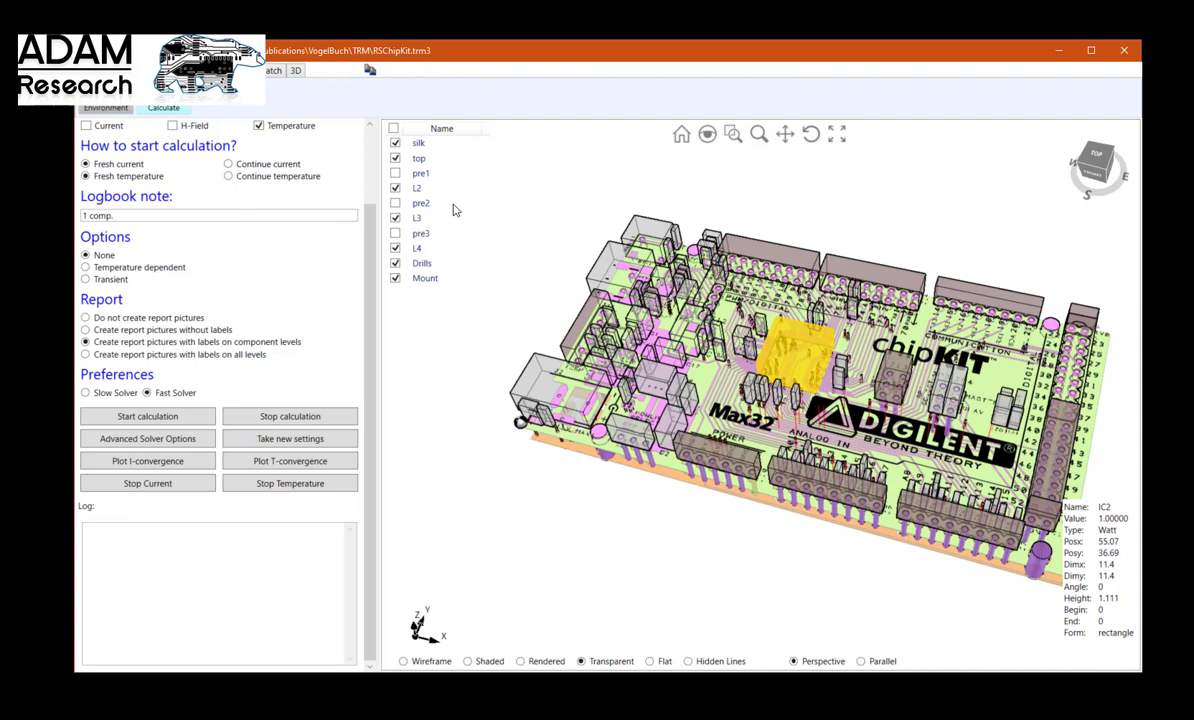
{"action": "left_click", "coordinate": [395, 143]}
{"action": "left_click", "coordinate": [395, 158]}
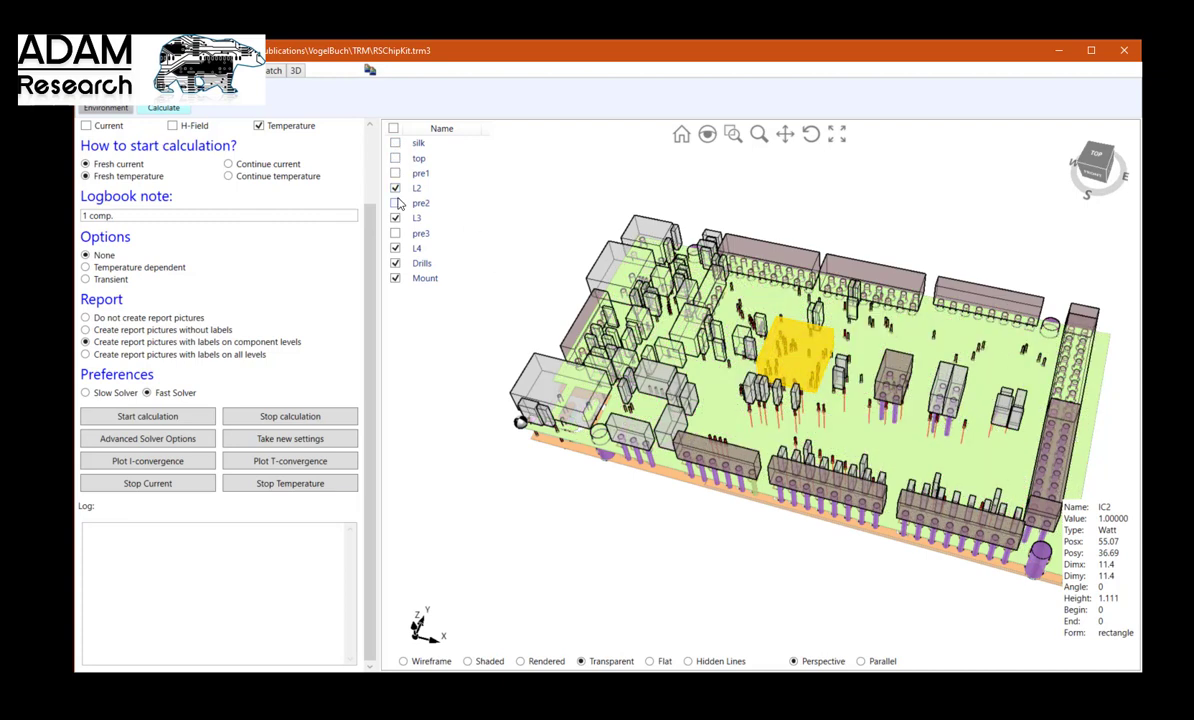
{"action": "left_click", "coordinate": [395, 189]}
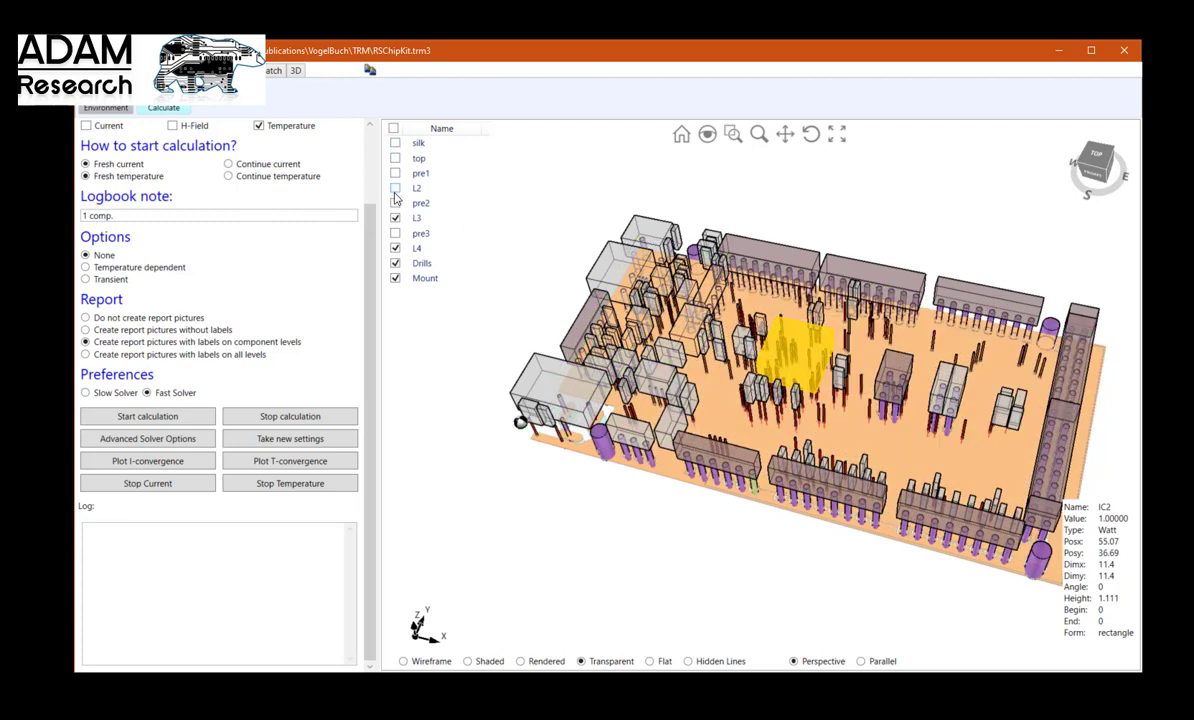
{"action": "left_click", "coordinate": [395, 279]}
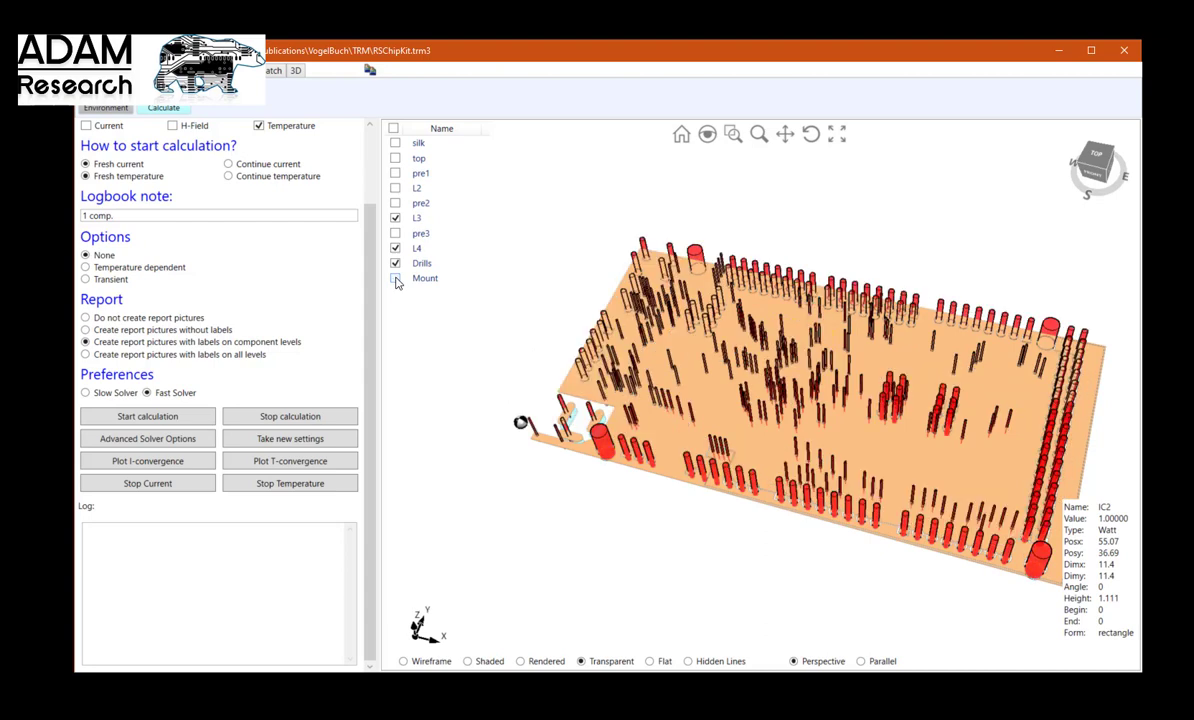
Step: Compare inner layers L3 and L2 by showing L2 in place of L3 and restoring L3 after inspection
{"action": "mouse_move", "coordinate": [695, 385]}
{"action": "left_mouse_down"}
{"action": "mouse_move", "coordinate": [757, 378]}
{"action": "mouse_move", "coordinate": [700, 380]}
{"action": "left_mouse_up"}
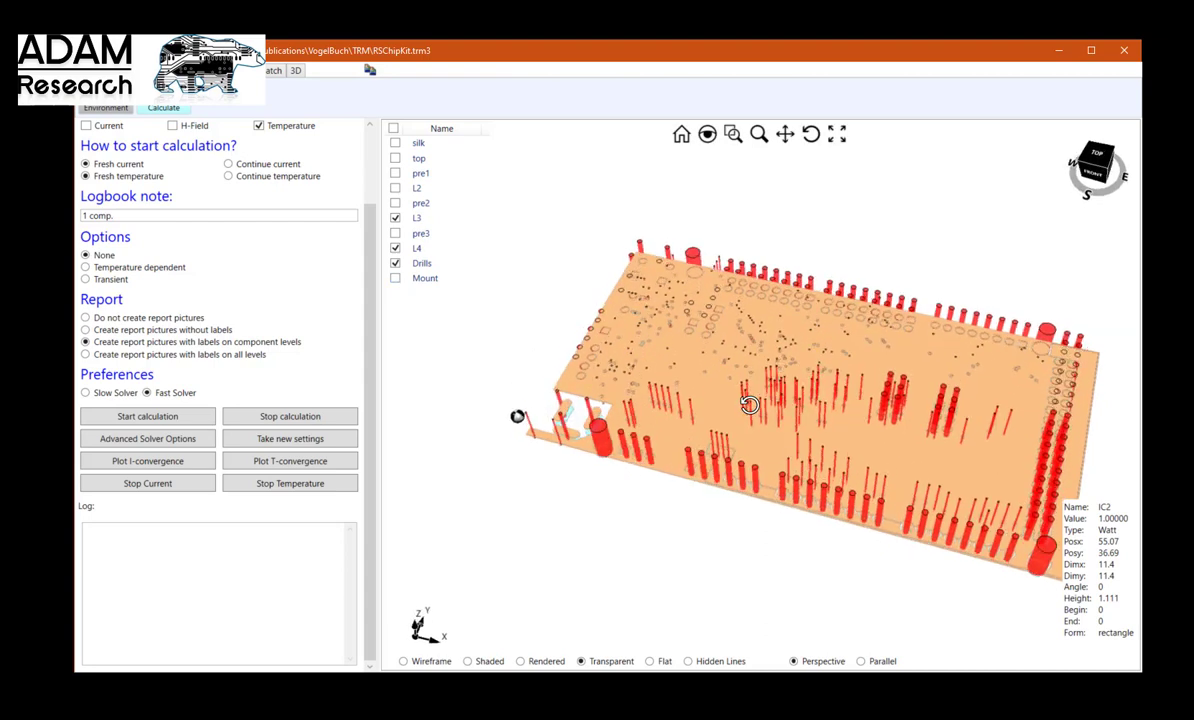
{"action": "left_click", "coordinate": [395, 218]}
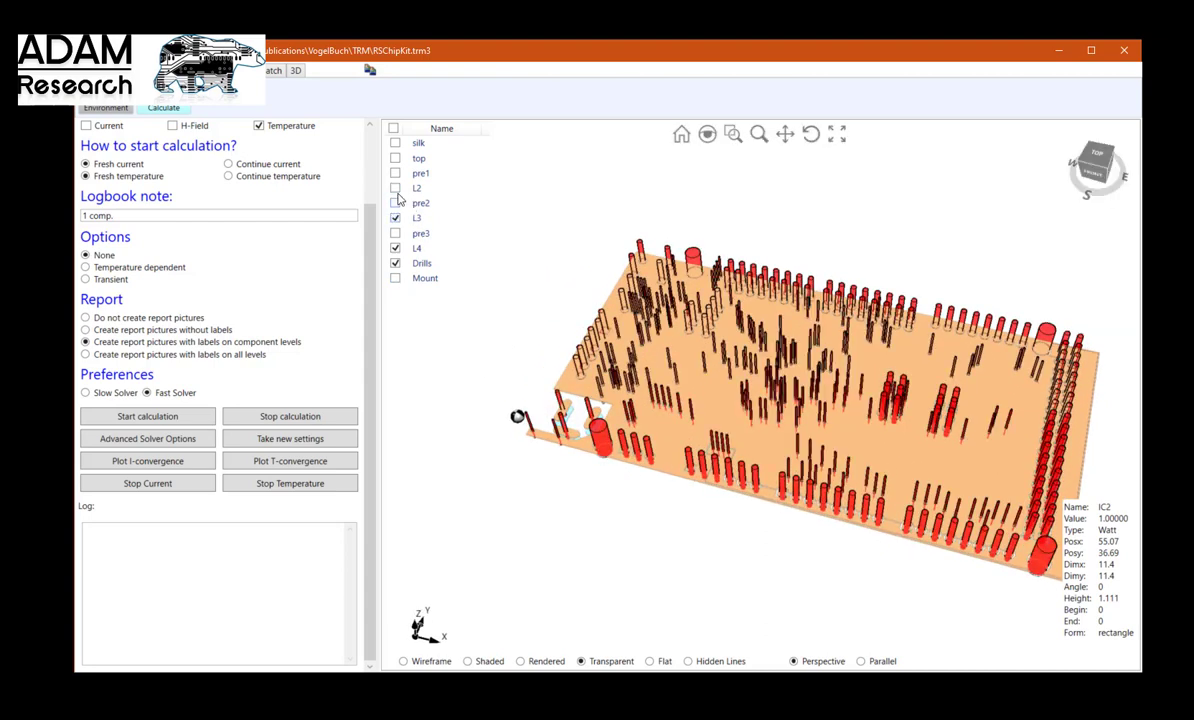
{"action": "left_click", "coordinate": [395, 188]}
{"action": "left_click_drag", "start_coordinate": [792, 406], "coordinate": [810, 388]}
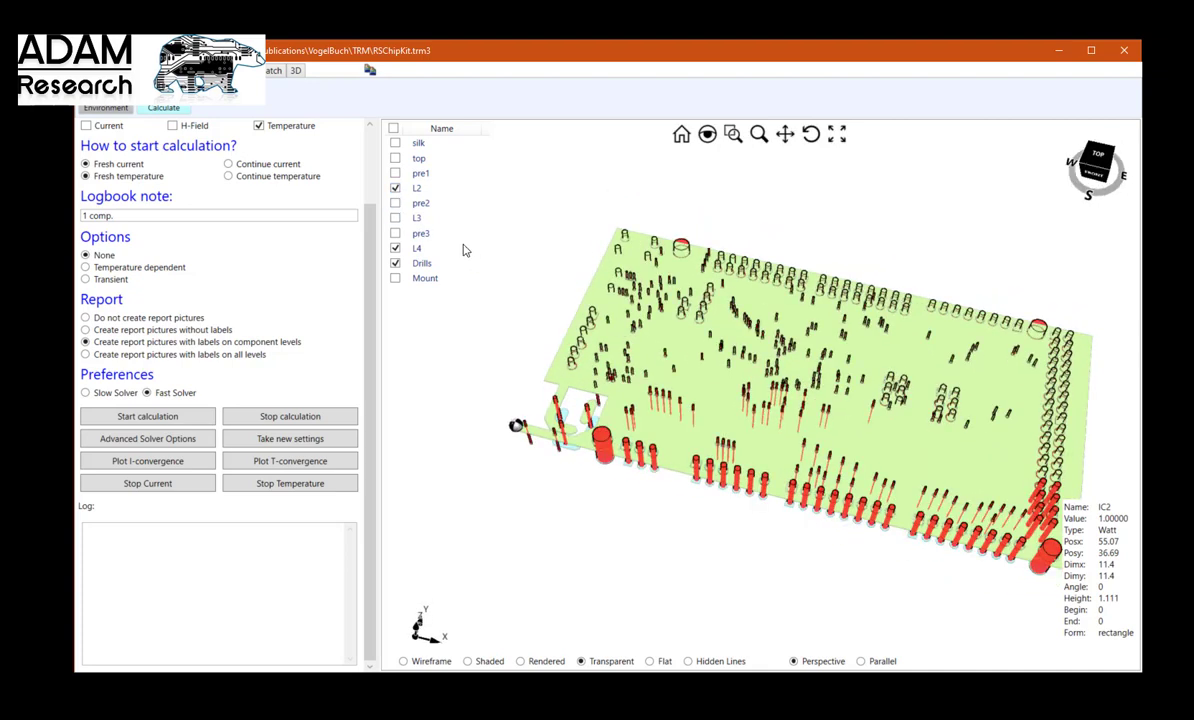
{"action": "left_click", "coordinate": [395, 188]}
{"action": "left_click", "coordinate": [395, 218]}
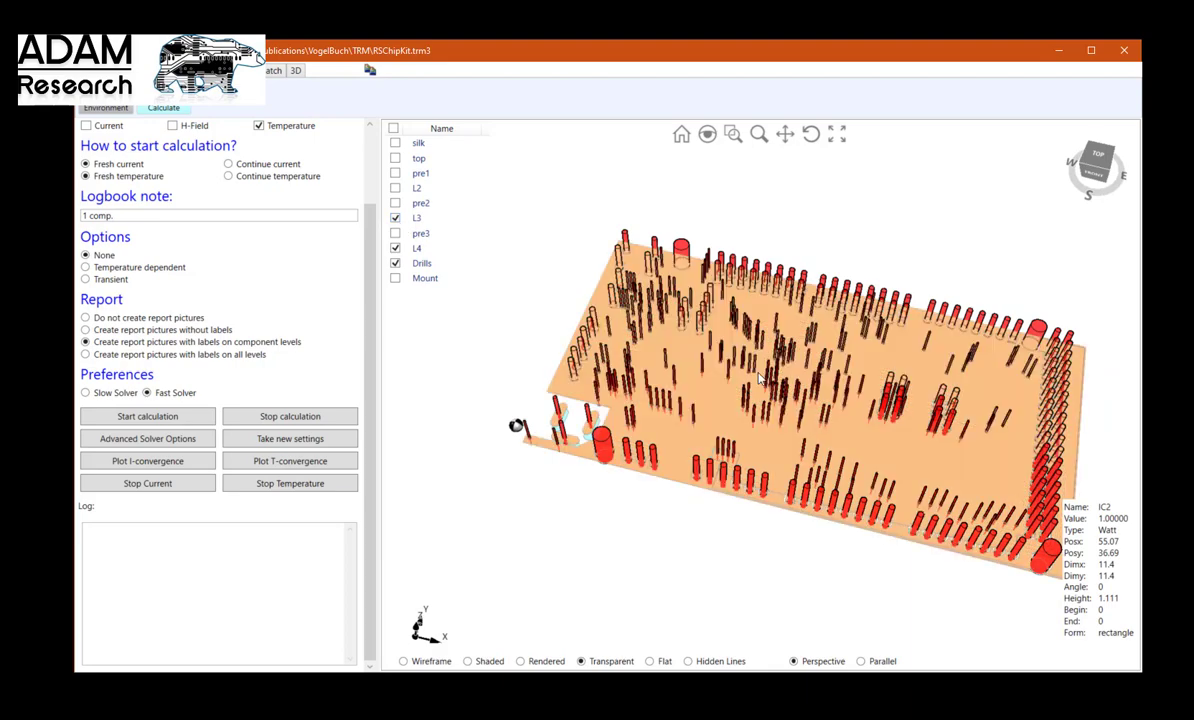
Step: Hide L3 so only L4 and the drills are shown, and inspect the L4 traces with their vias
{"action": "left_click_drag", "start_coordinate": [763, 364], "coordinate": [825, 372]}
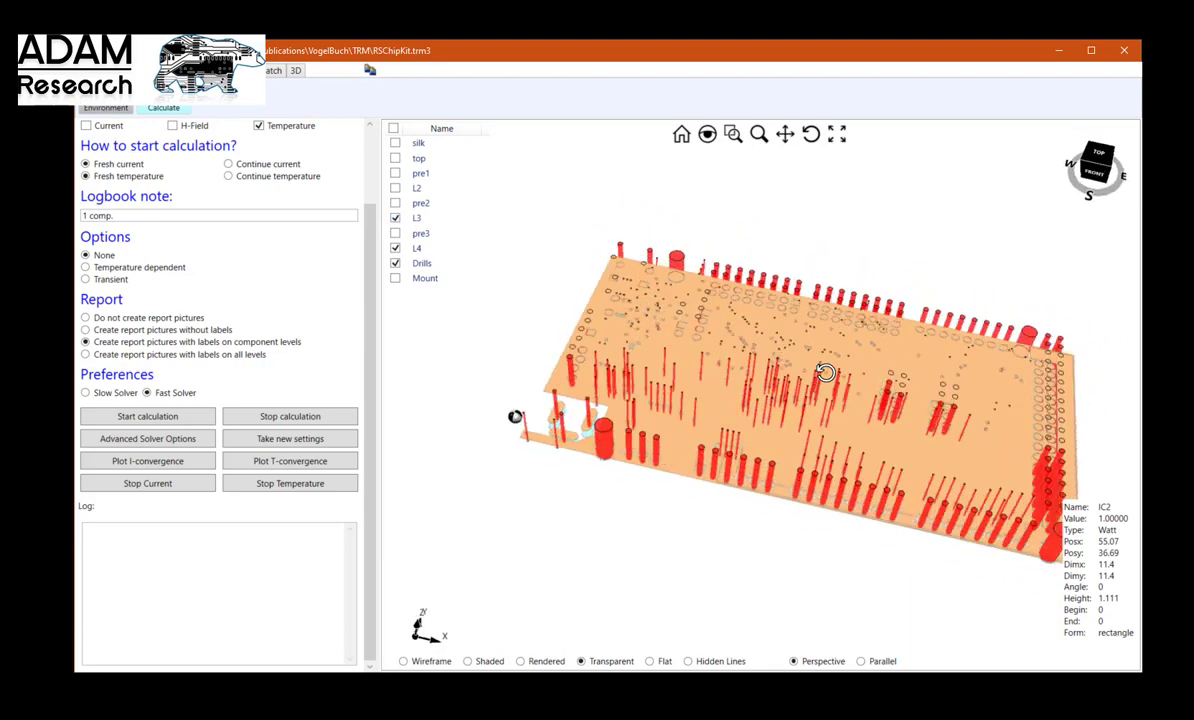
{"action": "left_click", "coordinate": [395, 218]}
{"action": "left_click_drag", "start_coordinate": [753, 431], "coordinate": [835, 287]}
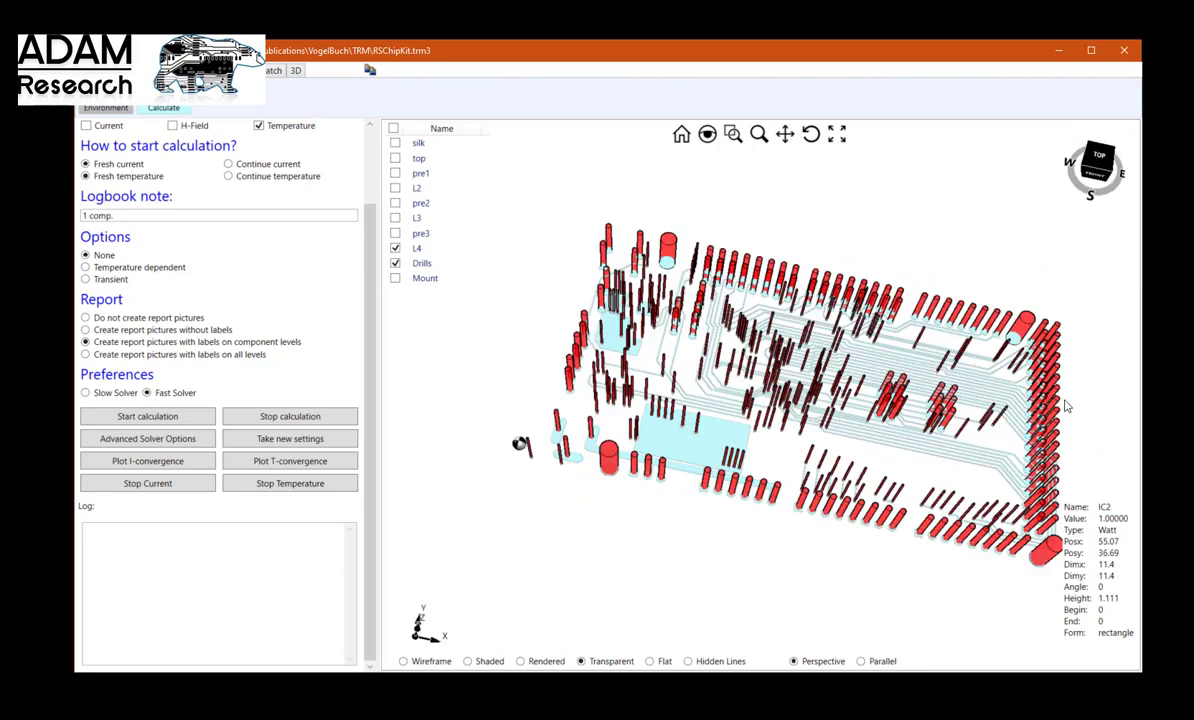
{"action": "left_click_drag", "start_coordinate": [764, 388], "coordinate": [804, 350]}
{"action": "scroll", "coordinate": [790, 365], "scroll_direction": "up", "scroll_amount": 2}
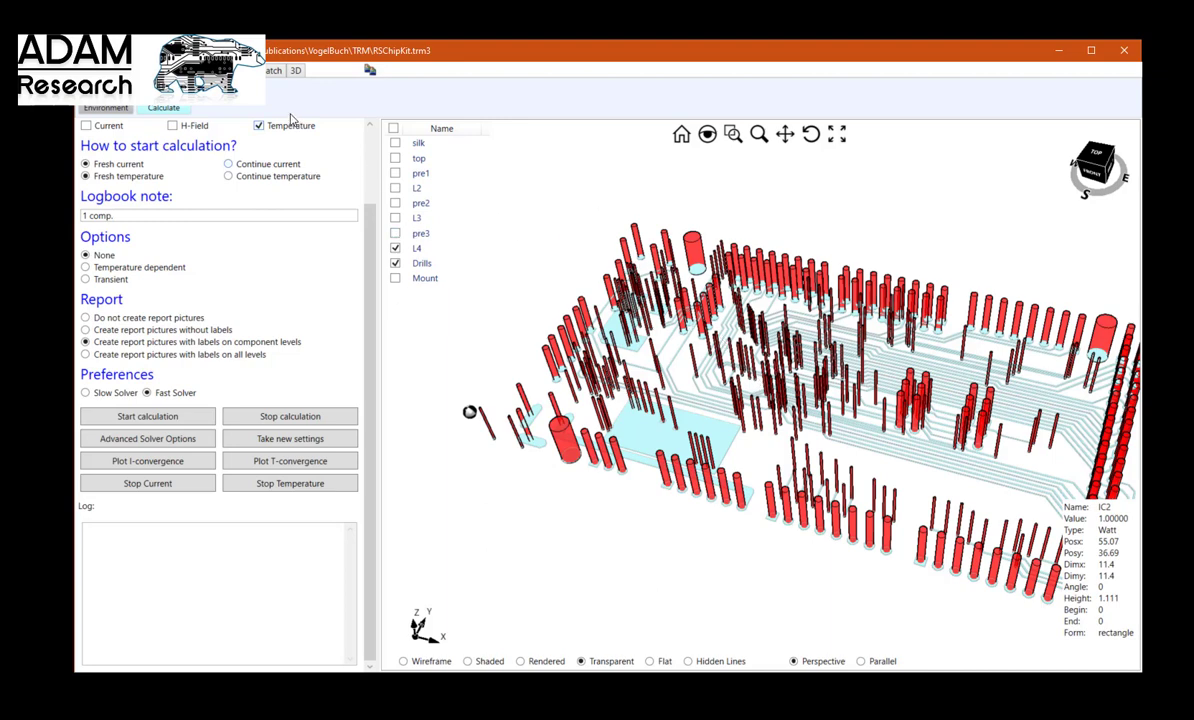
Step: Open the result plots with the Comp_top temperature map and probe the temperature near the centre of IC2
{"action": "scroll", "coordinate": [368, 283], "scroll_direction": "up", "scroll_amount": 2}
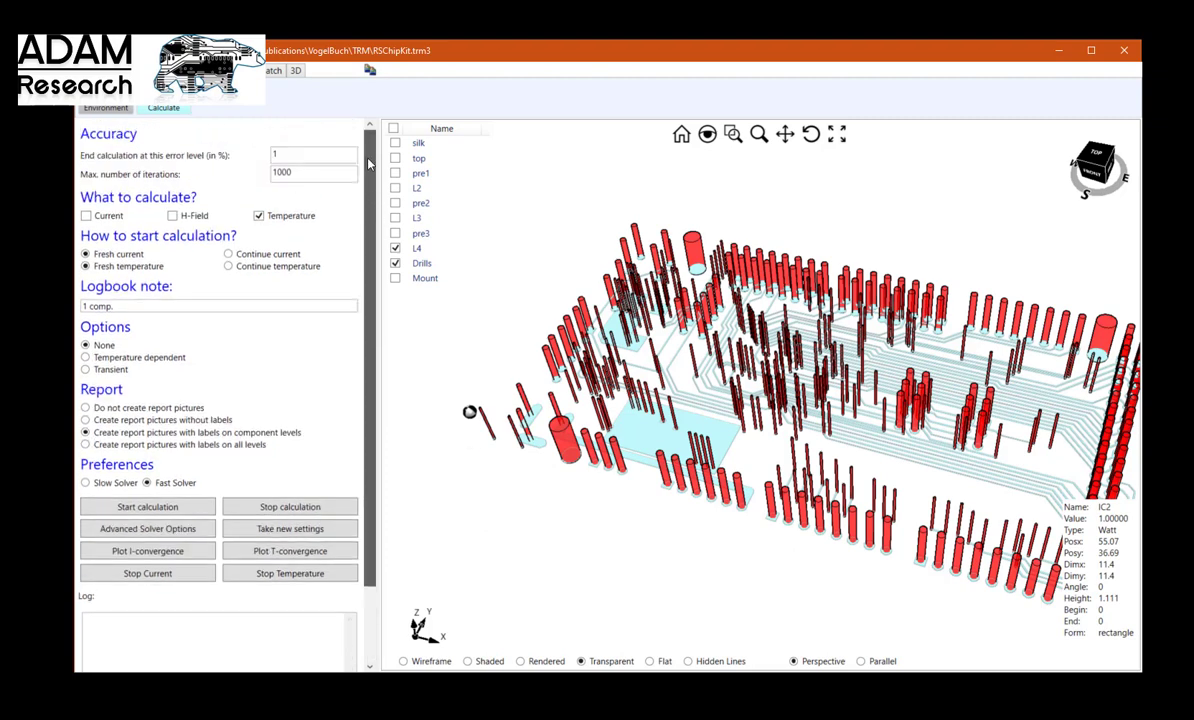
{"action": "left_click", "coordinate": [236, 71]}
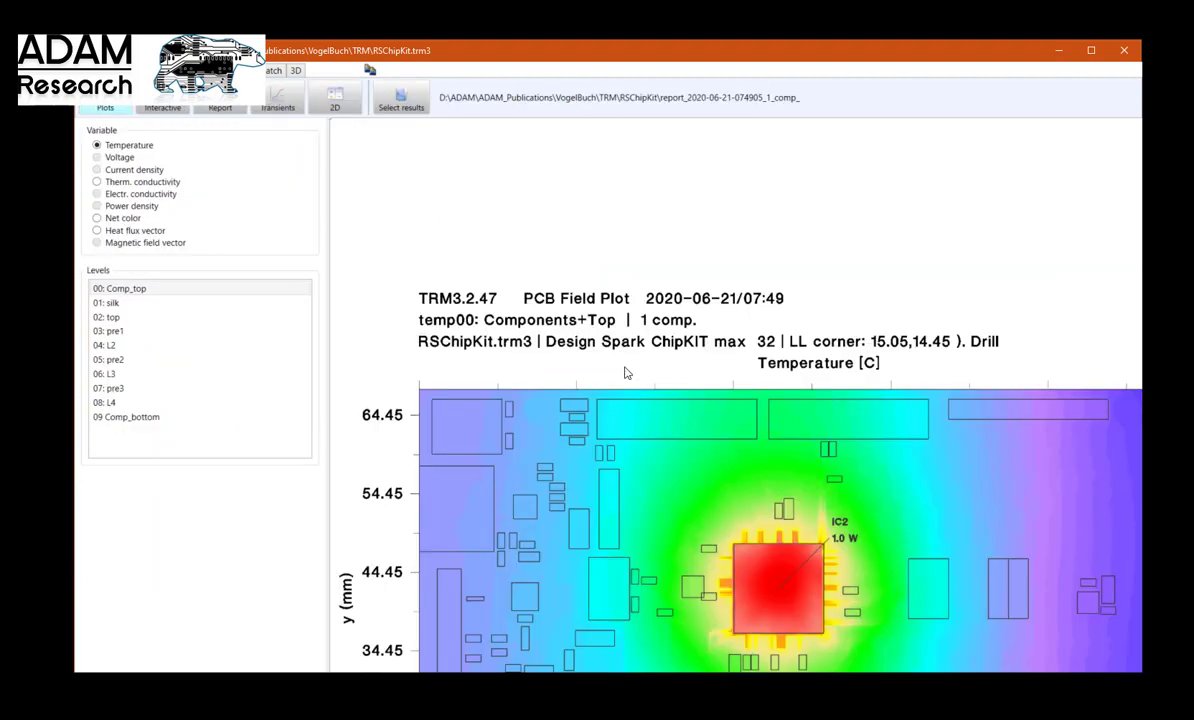
{"action": "scroll", "coordinate": [614, 376], "scroll_direction": "down", "scroll_amount": 4}
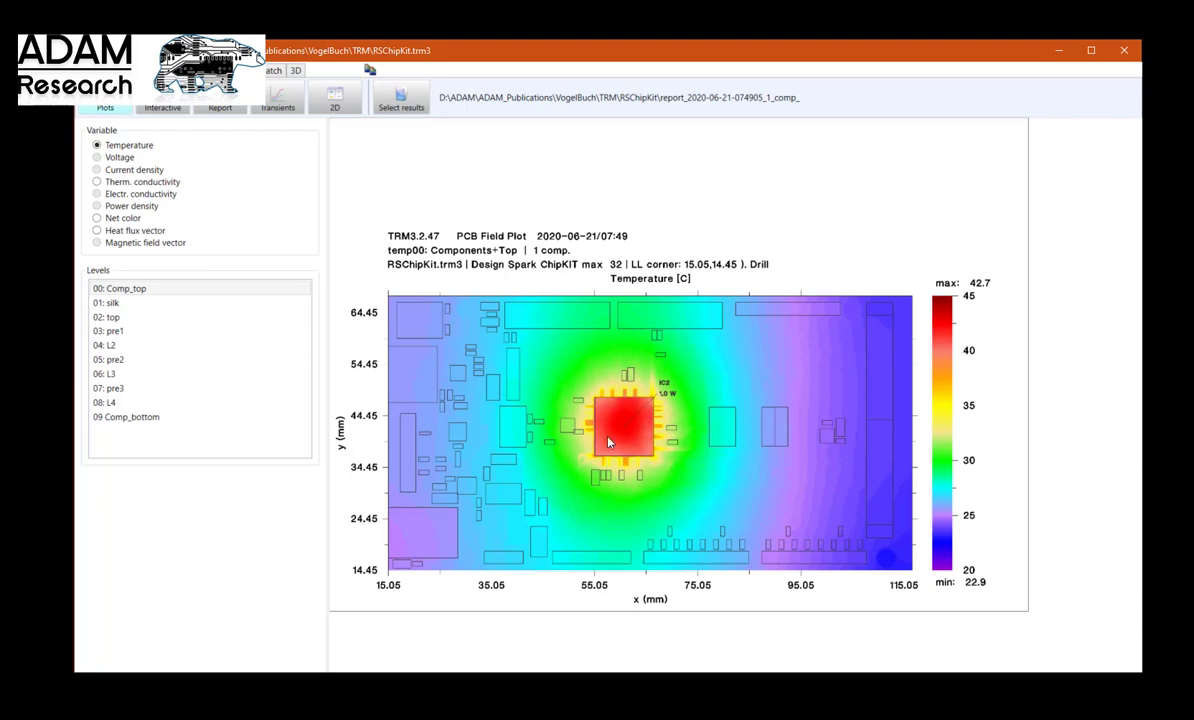
{"action": "left_click", "coordinate": [616, 430]}
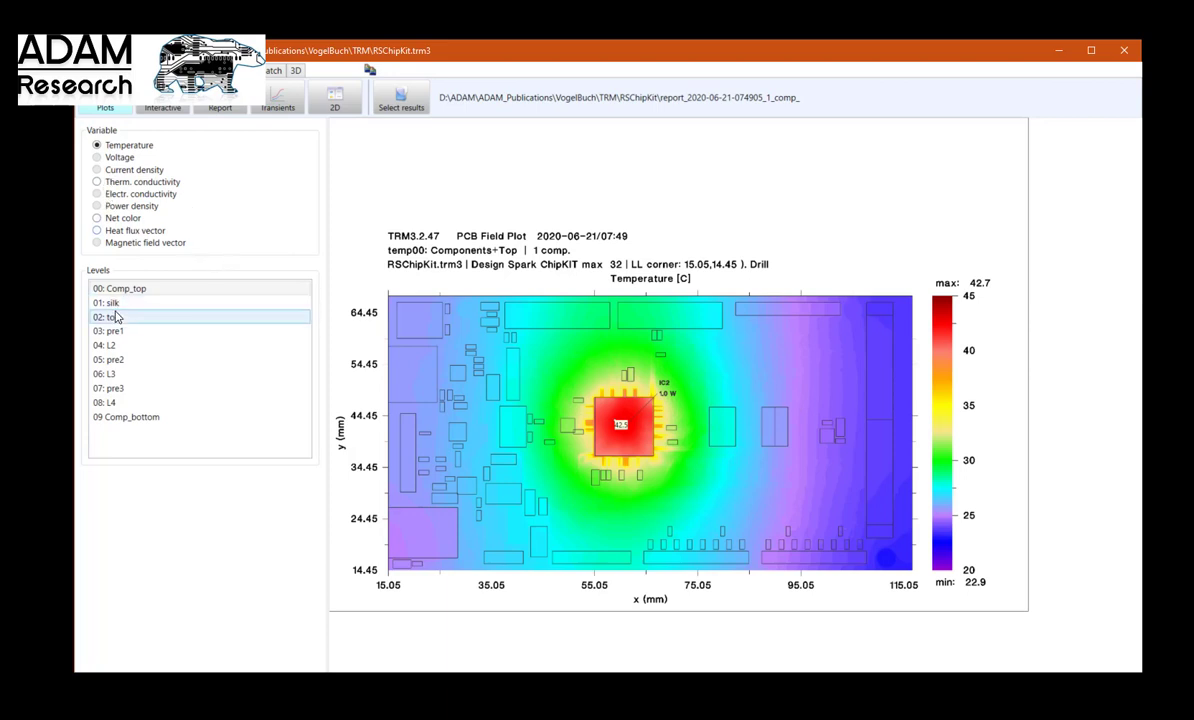
Step: View the temperature plots of the top, L2 and L3 levels in turn
{"action": "left_click", "coordinate": [114, 318]}
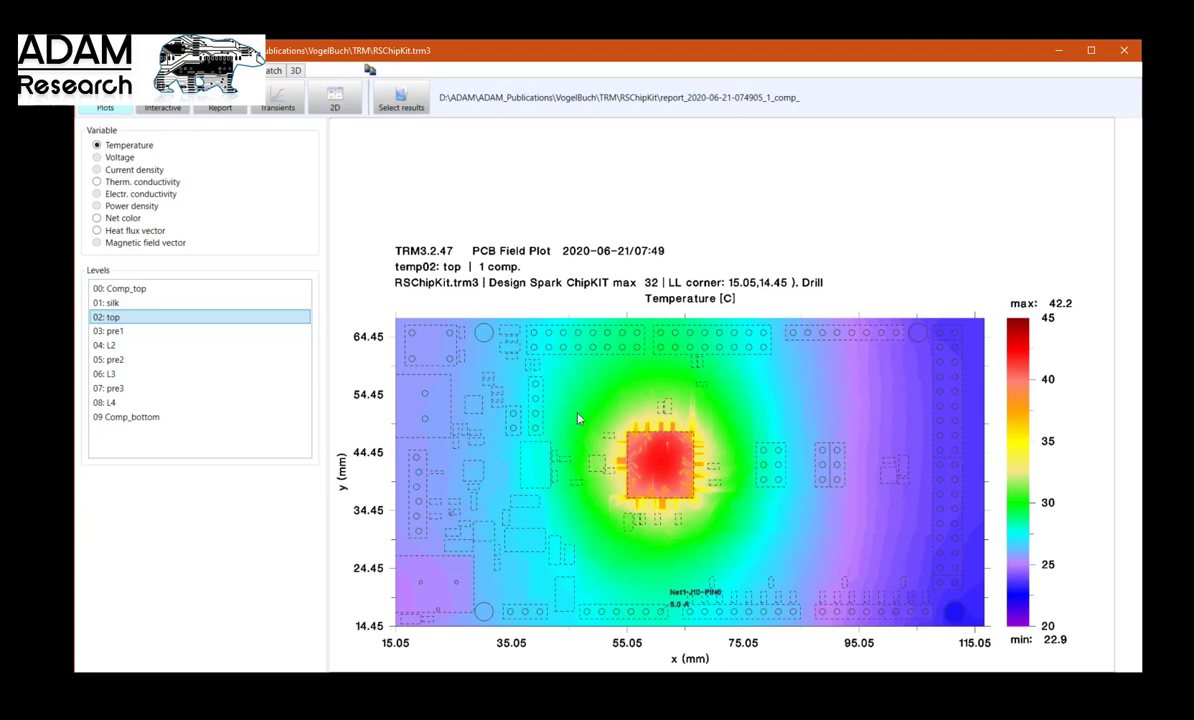
{"action": "left_click", "coordinate": [111, 345]}
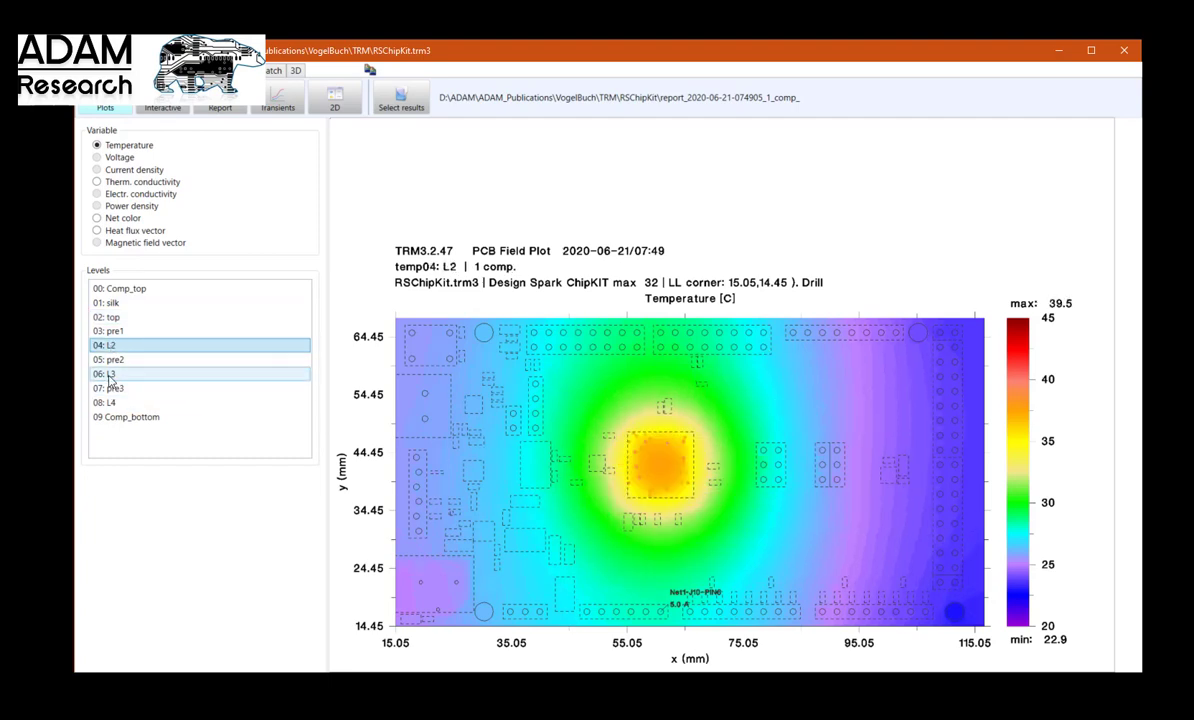
{"action": "left_click", "coordinate": [110, 375]}
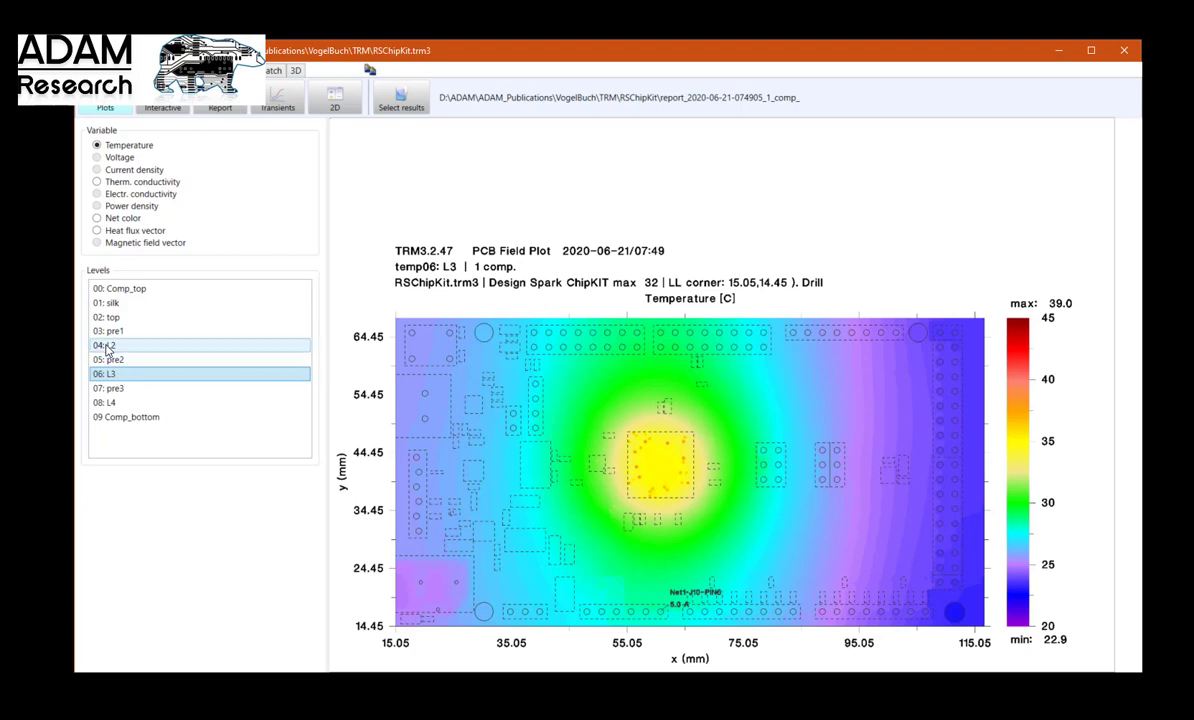
Step: View the thermal conductivity plots of L3 and L2, and return to the temperature plot of L3
{"action": "left_click", "coordinate": [111, 184]}
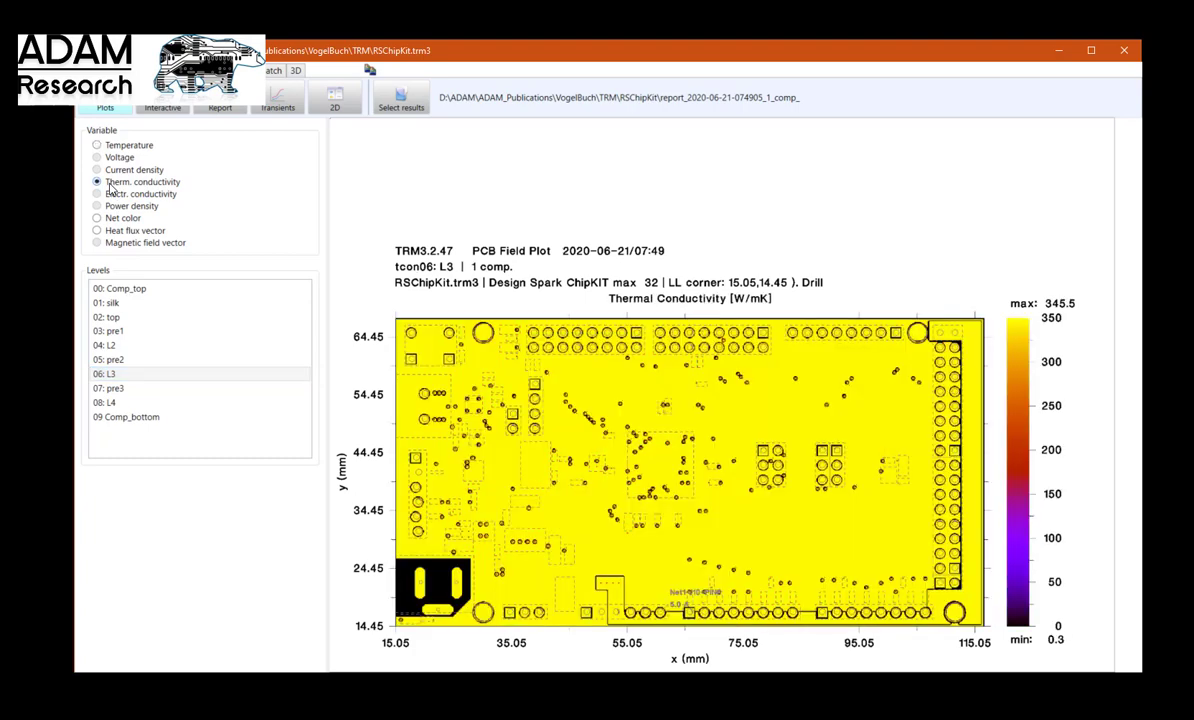
{"action": "left_click", "coordinate": [104, 345]}
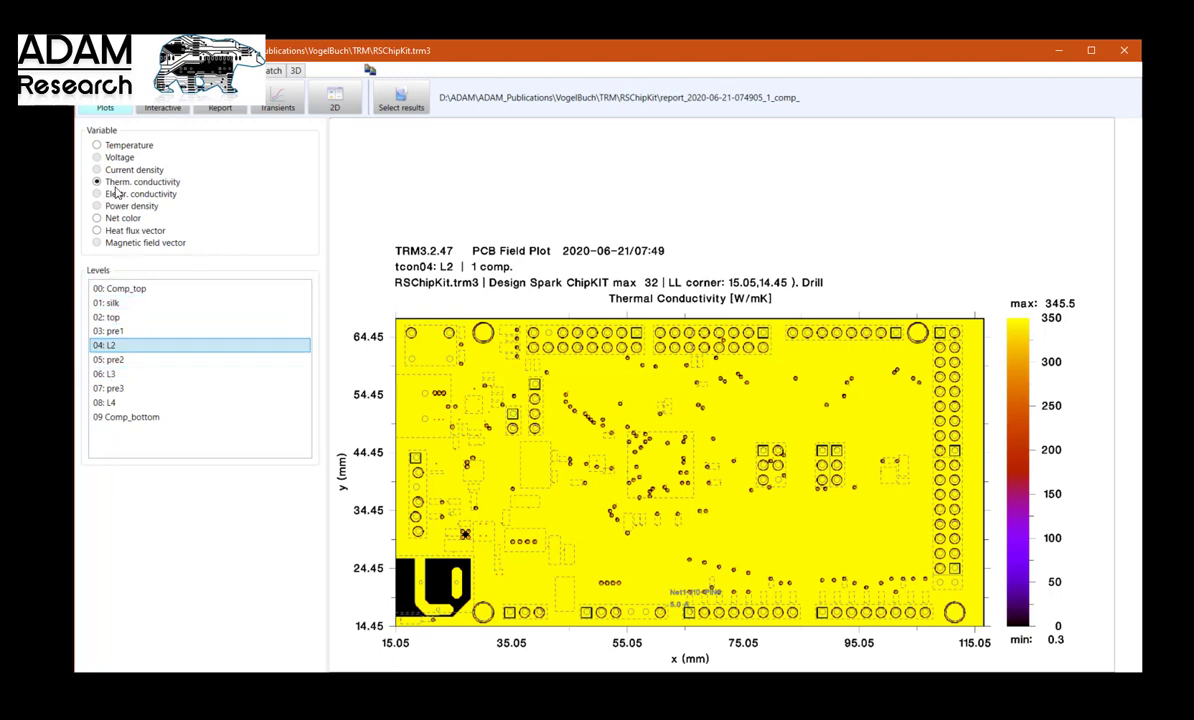
{"action": "left_click", "coordinate": [99, 145]}
{"action": "left_click", "coordinate": [108, 373]}
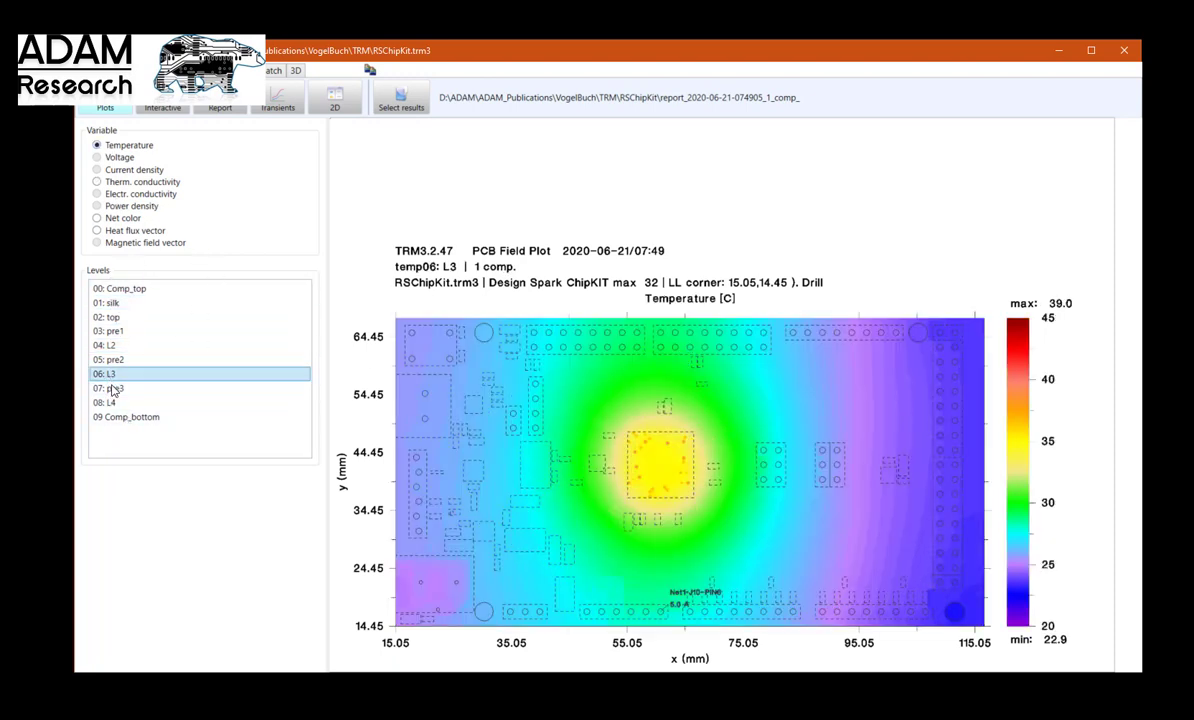
Step: View the temperature plot of L4, followed by the thermal conductivity plots of the L4, silk and top levels
{"action": "left_click", "coordinate": [106, 388]}
{"action": "left_click", "coordinate": [105, 403]}
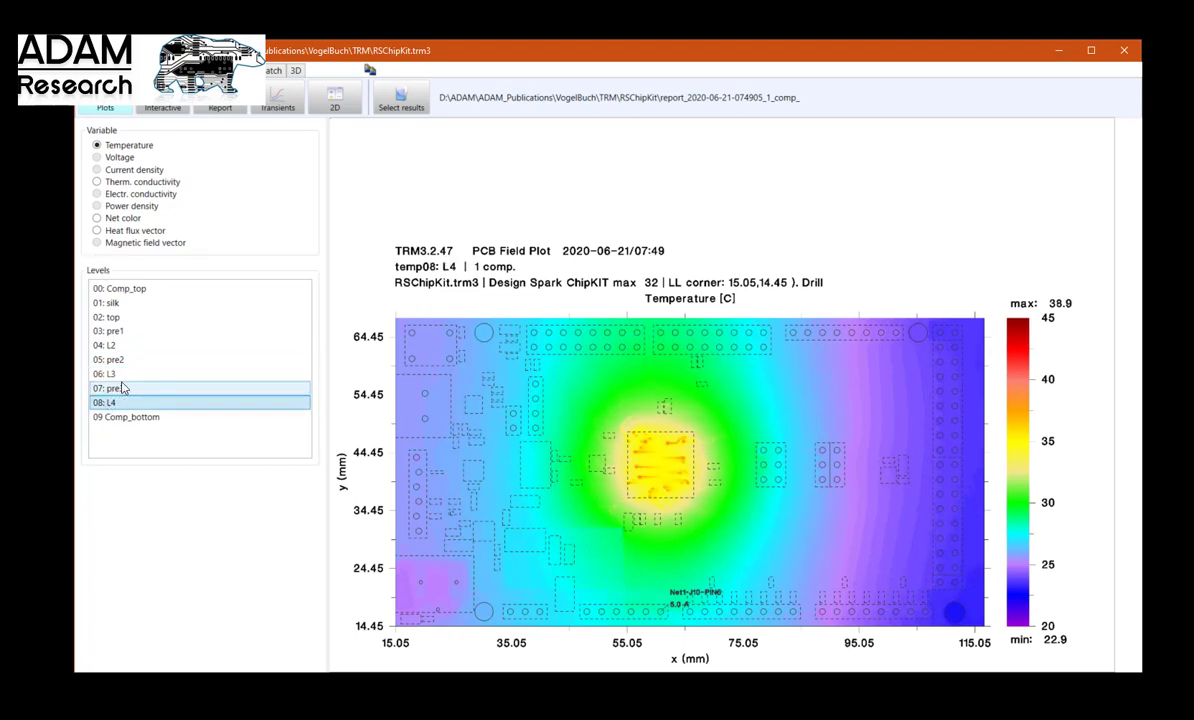
{"action": "left_click", "coordinate": [97, 183]}
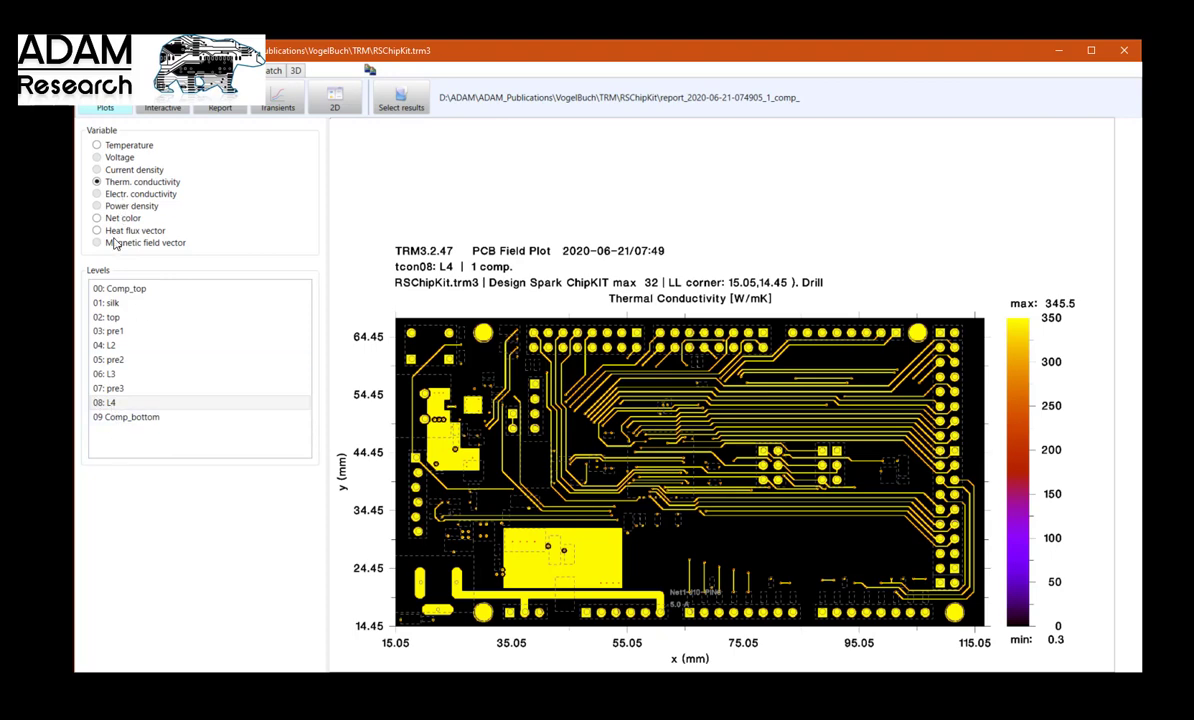
{"action": "left_click", "coordinate": [110, 303]}
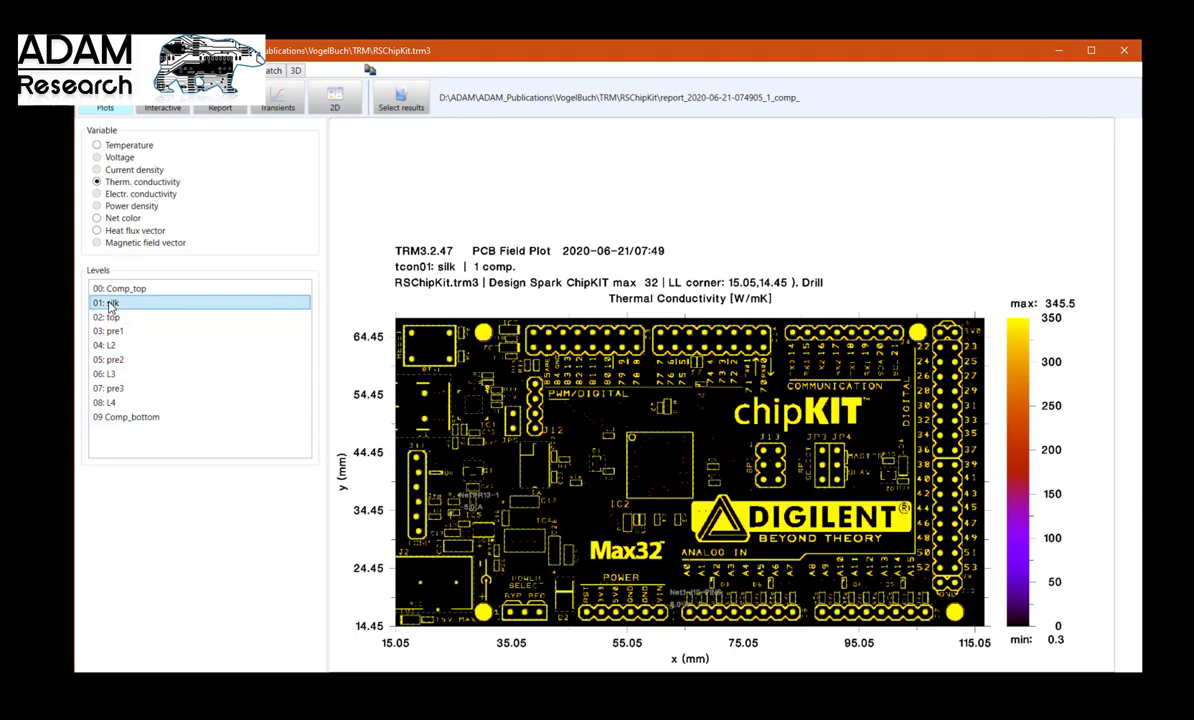
{"action": "key", "text": "Down"}
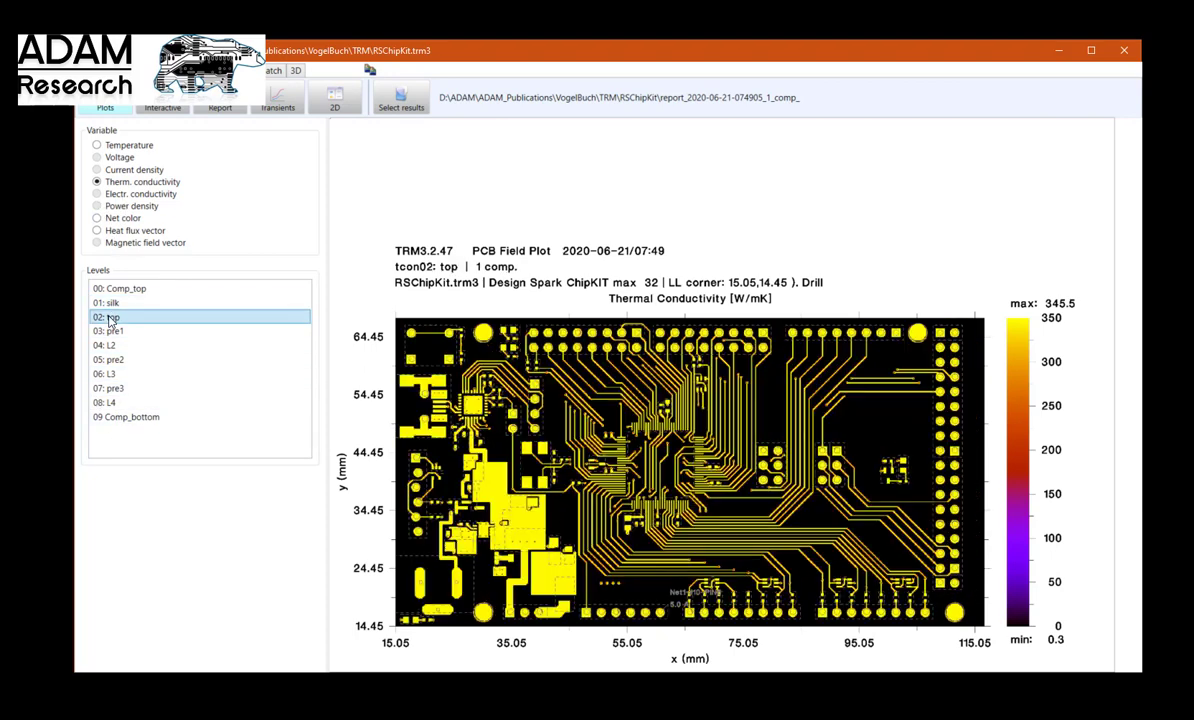
Step: Examine the heat flux vector plot of the top level up close, and open the same plot for L2
{"action": "left_click", "coordinate": [97, 231]}
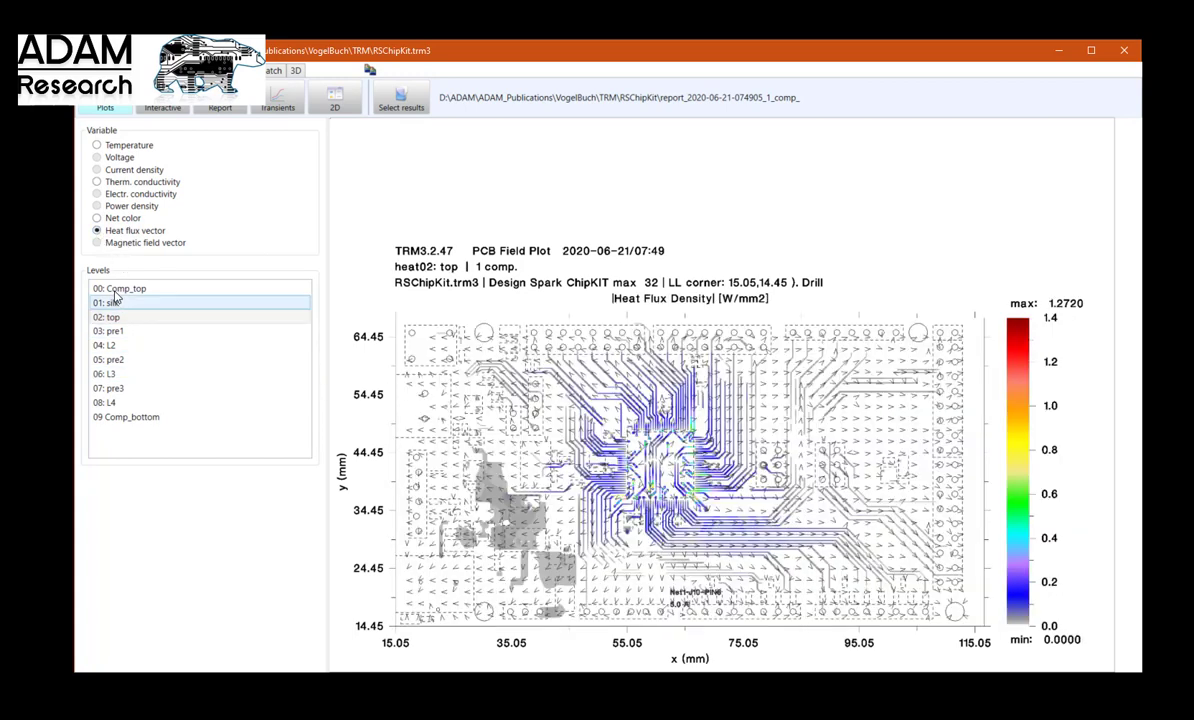
{"action": "scroll", "coordinate": [680, 485], "scroll_direction": "up", "scroll_amount": 4}
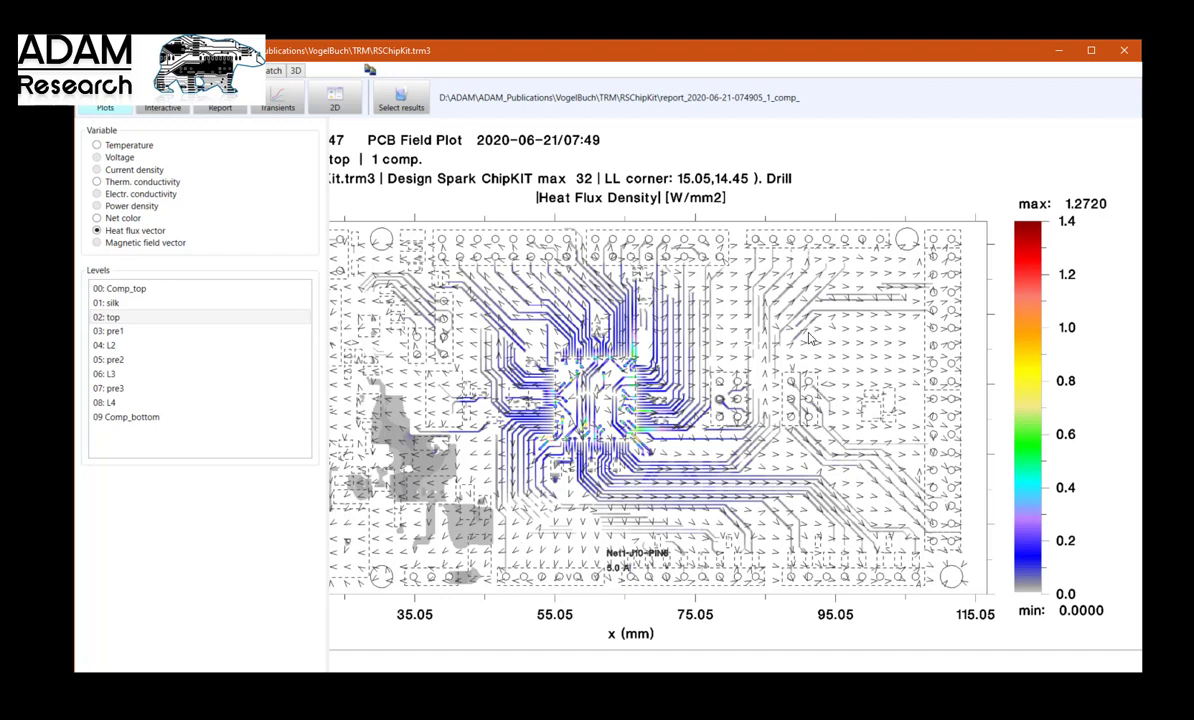
{"action": "left_click", "coordinate": [113, 333]}
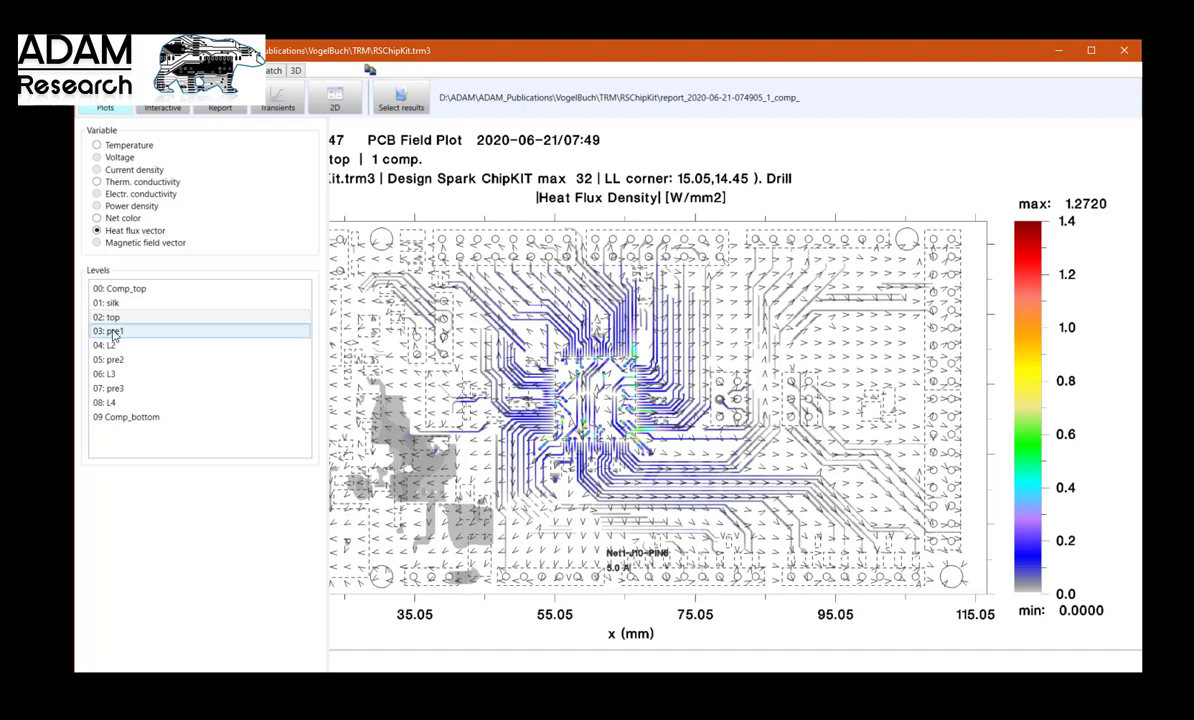
{"action": "left_click", "coordinate": [112, 344]}
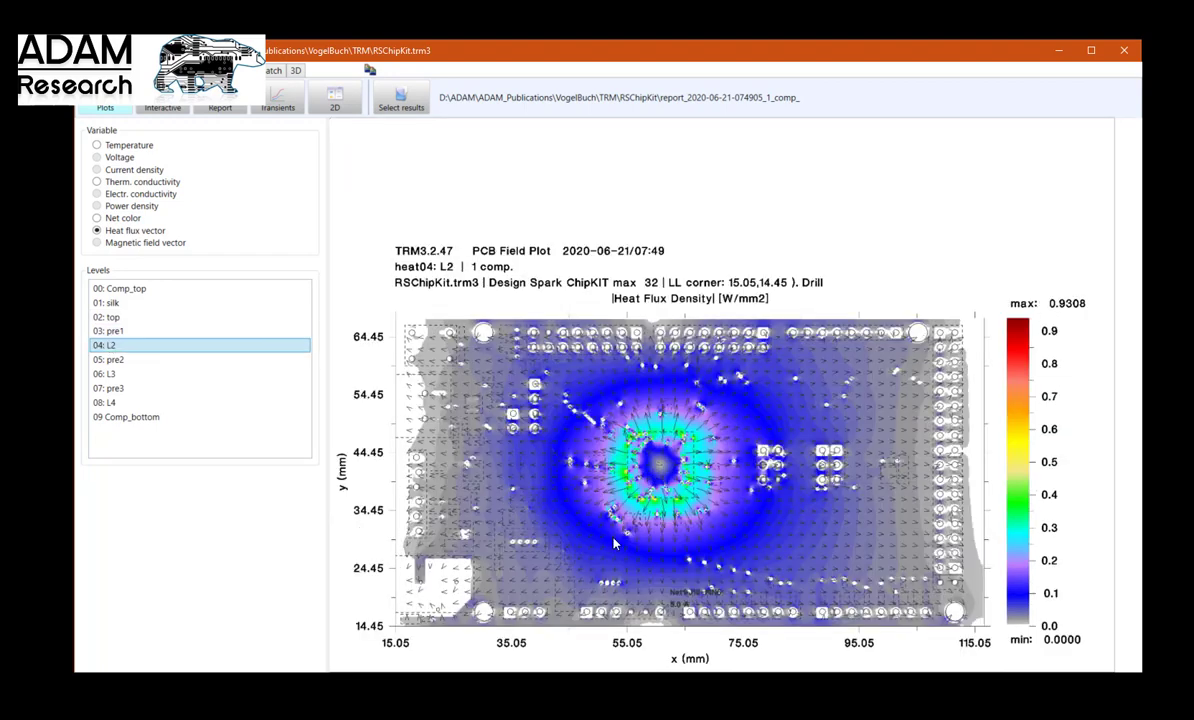